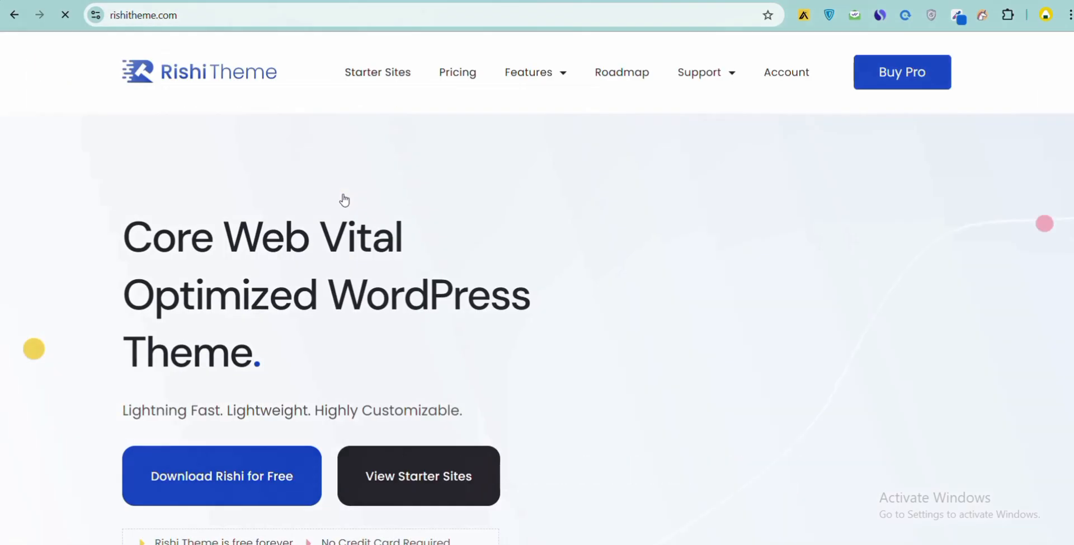
# - Open the free Rishi download form and enter the email address
pyautogui.scroll(-2, 343, 201)
pyautogui.click(235, 335)
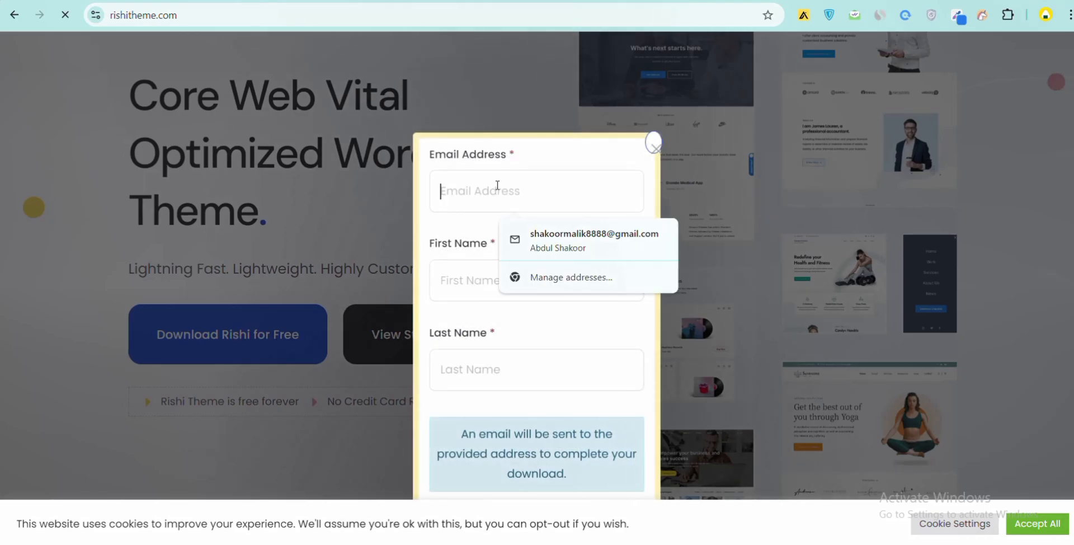
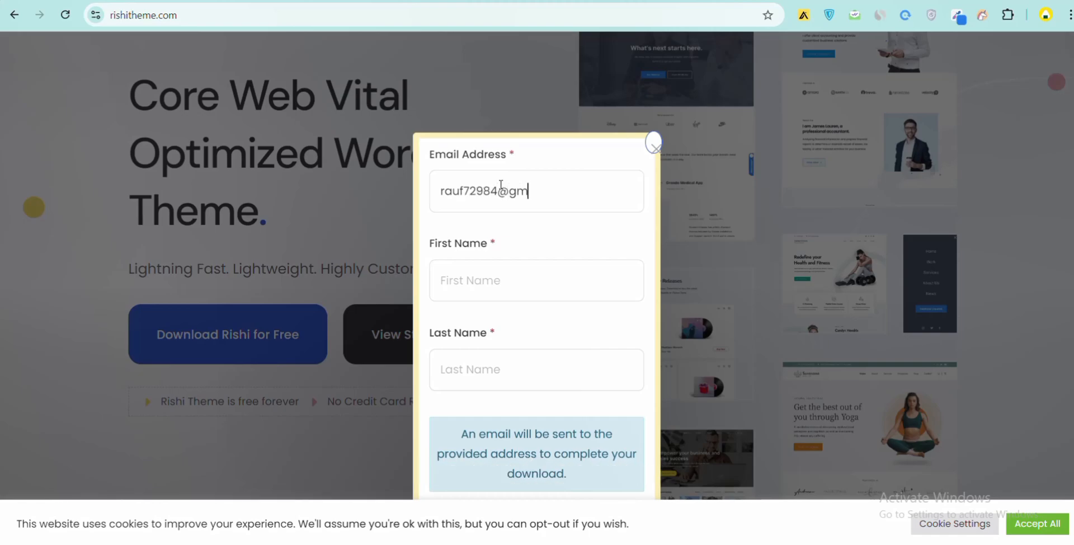
# - Fill in the first and last name, submit the download form and accept the cookie notice
pyautogui.click(492, 266)
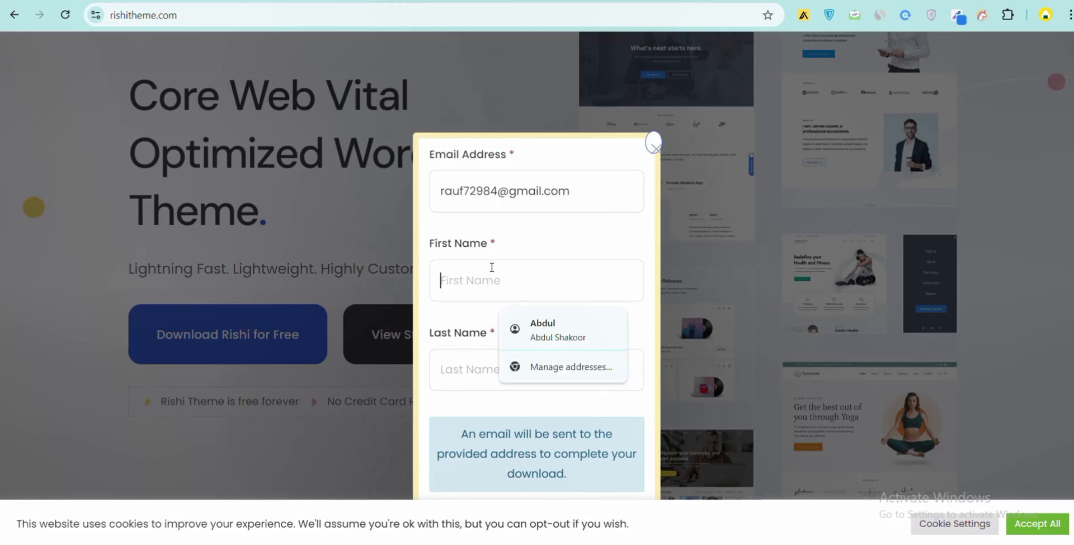
pyautogui.click(480, 373)
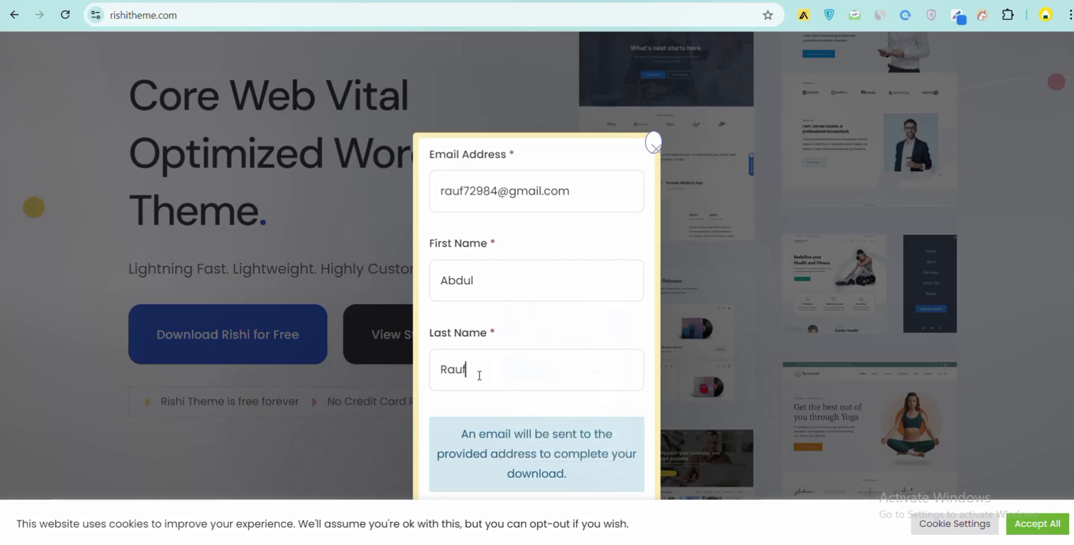
pyautogui.scroll(-1, 476, 374)
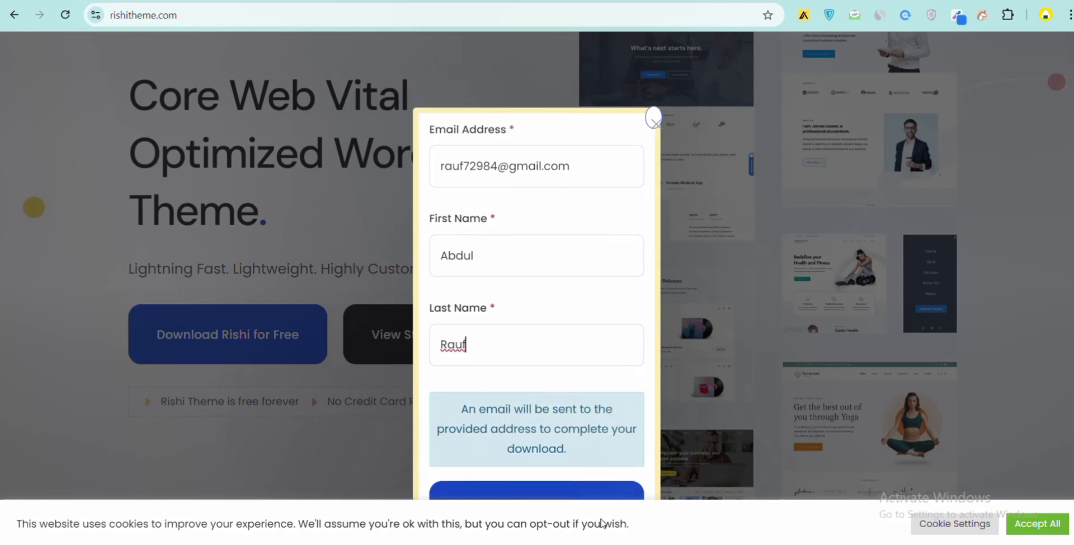
pyautogui.click(602, 485)
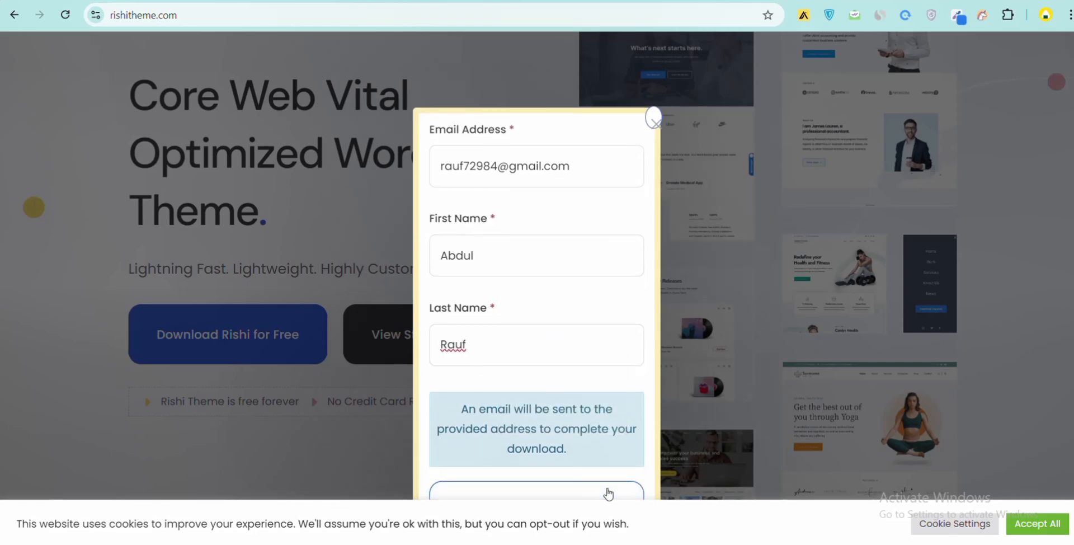
pyautogui.click(1034, 524)
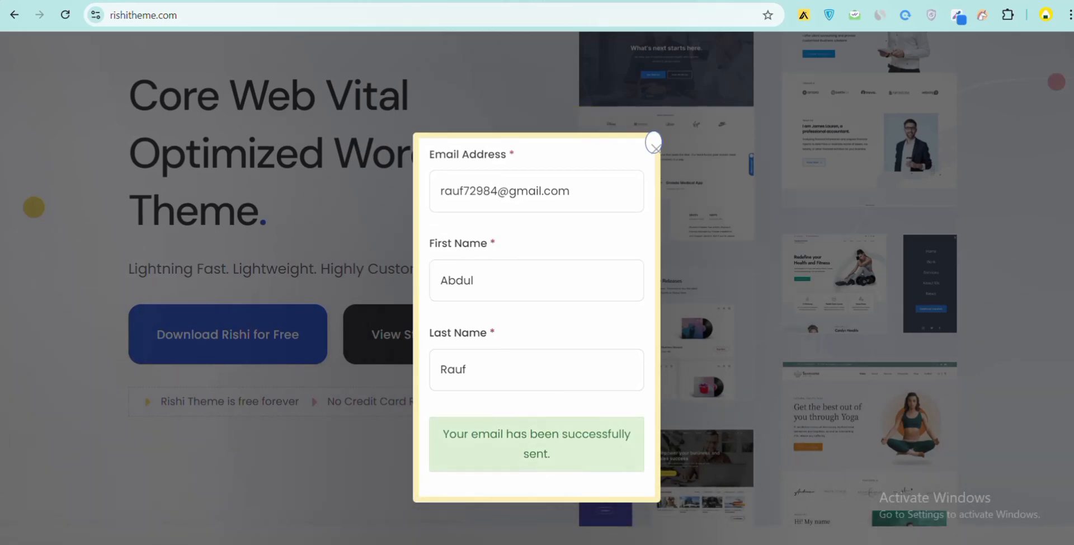
# - Open Gmail in a new tab and switch to the Google account that received the download email
pyautogui.hotkey('ctrl', 't')
pyautogui.click(284, 44)
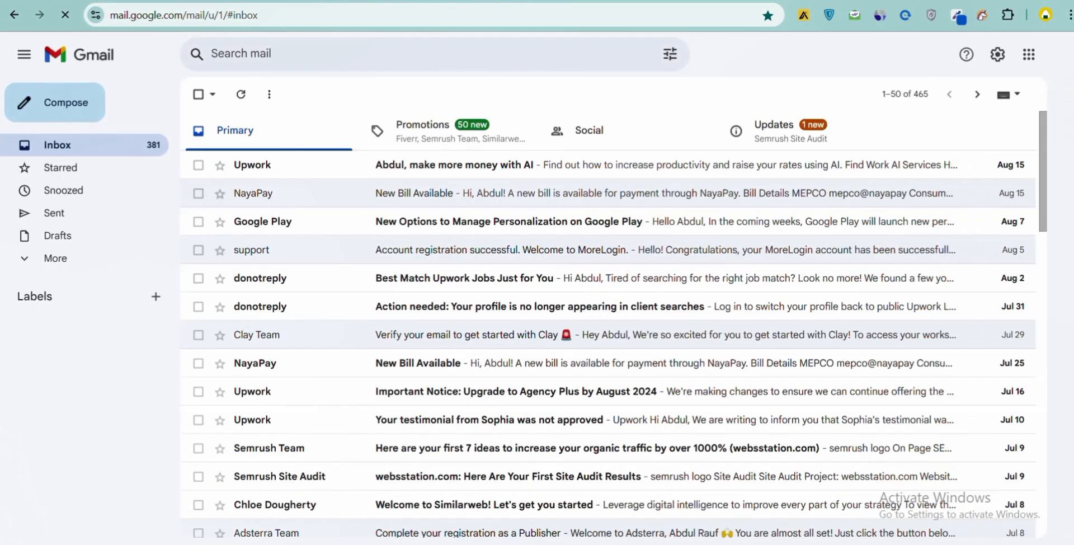
pyautogui.click(1062, 54)
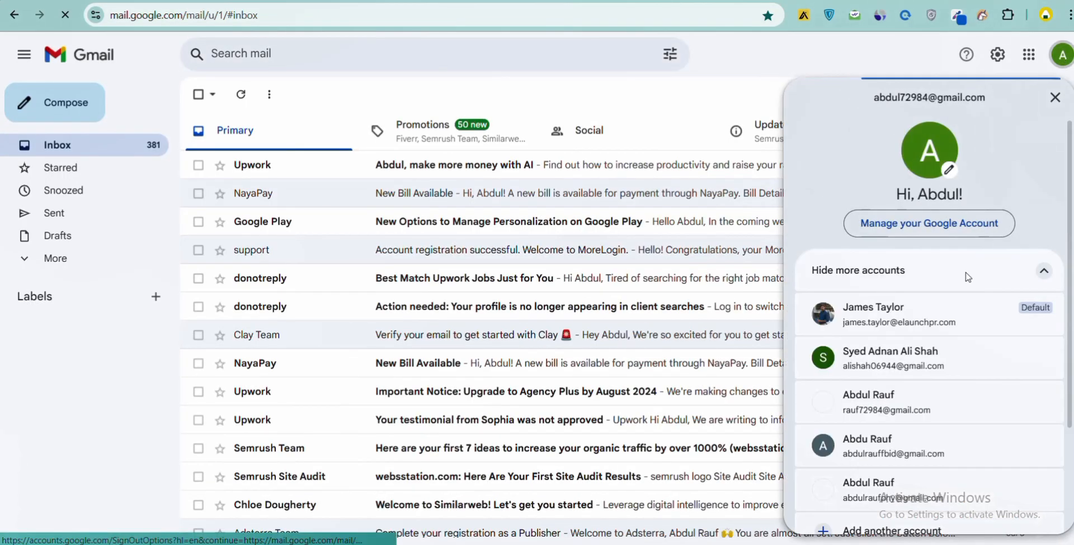
pyautogui.click(866, 409)
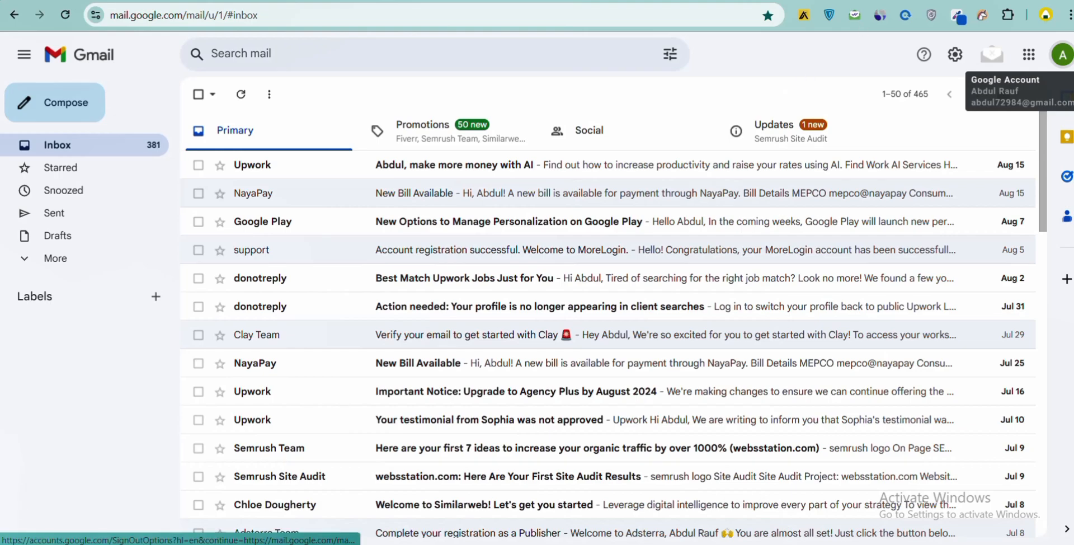
# - Open the Rishi Theme confirmation email and follow its free download verification link
pyautogui.hotkey('ctrl', 'Tab')
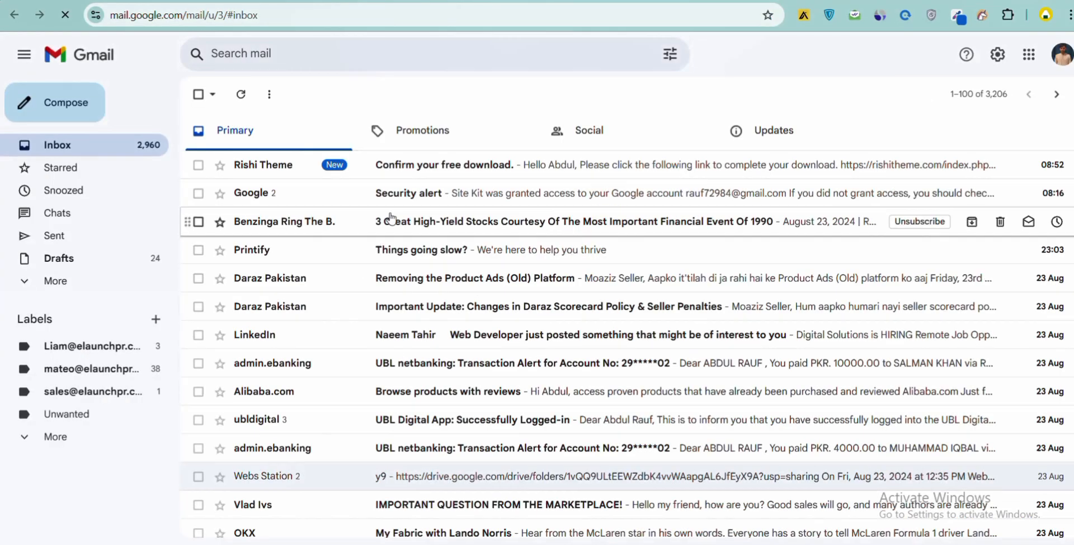
pyautogui.click(435, 165)
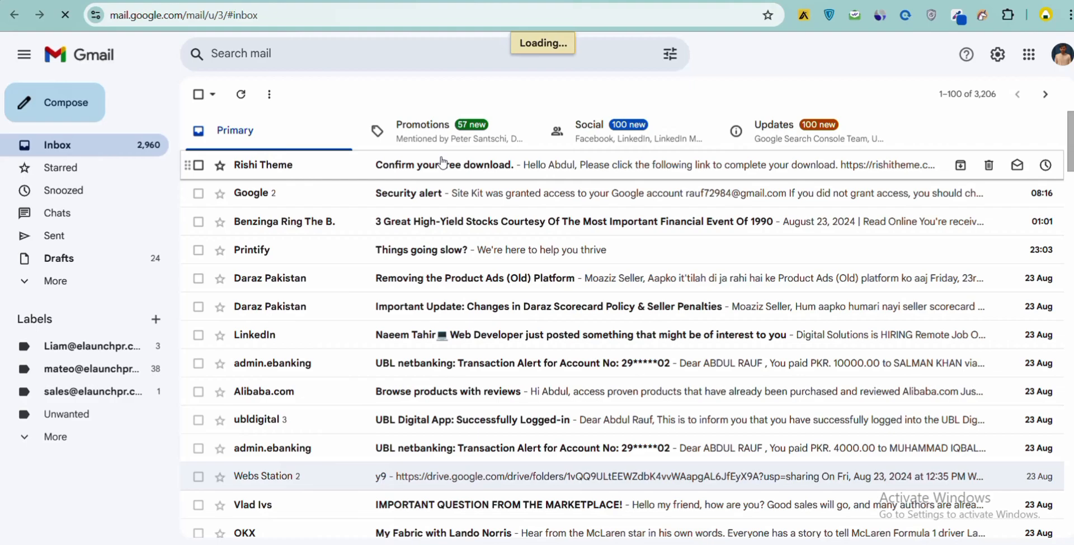
pyautogui.click(443, 164)
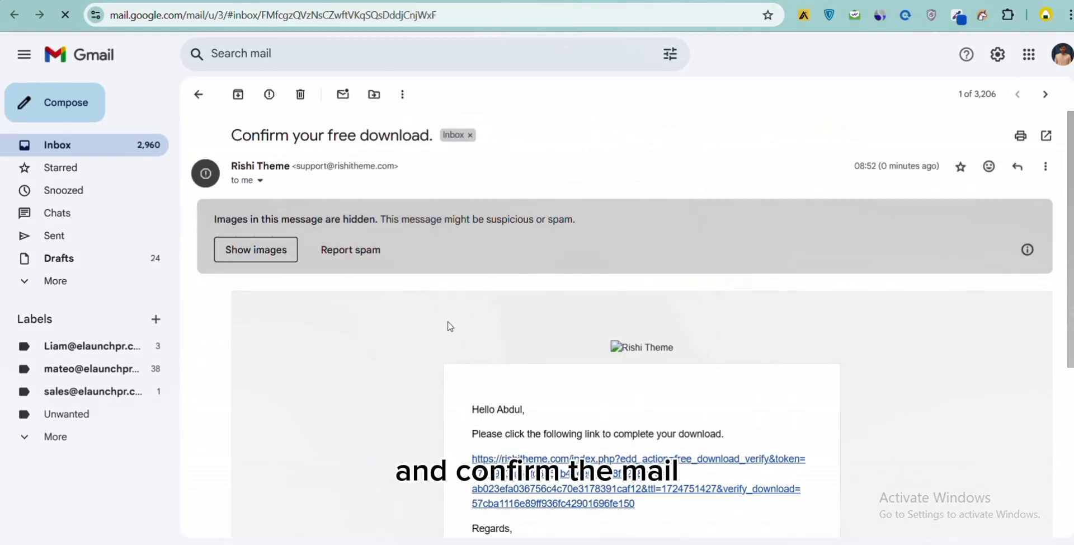
pyautogui.click(521, 464)
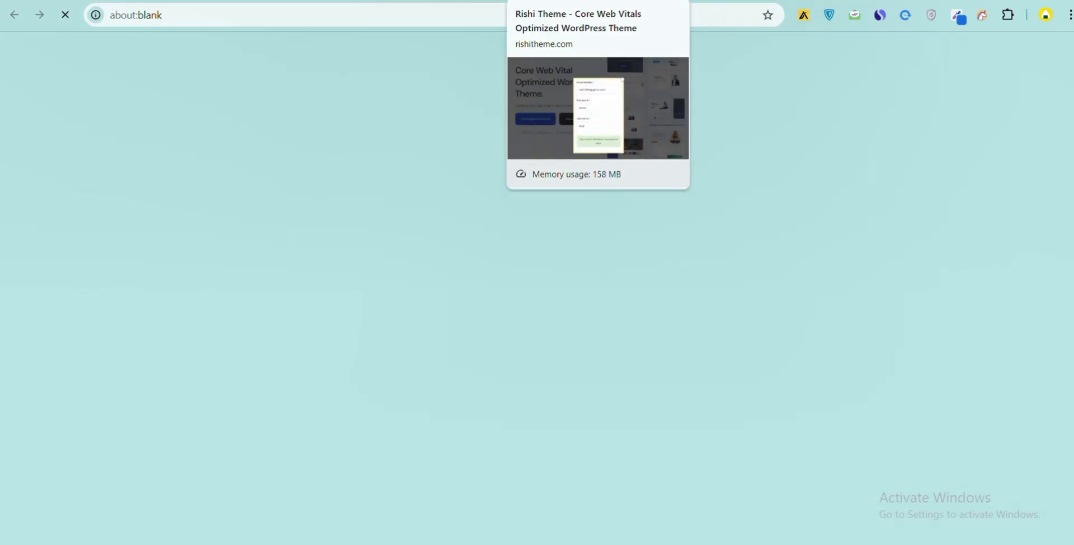
# - Switch to the purchase confirmation page and download the rishi_2.0.8 theme package
pyautogui.click(551, 1)
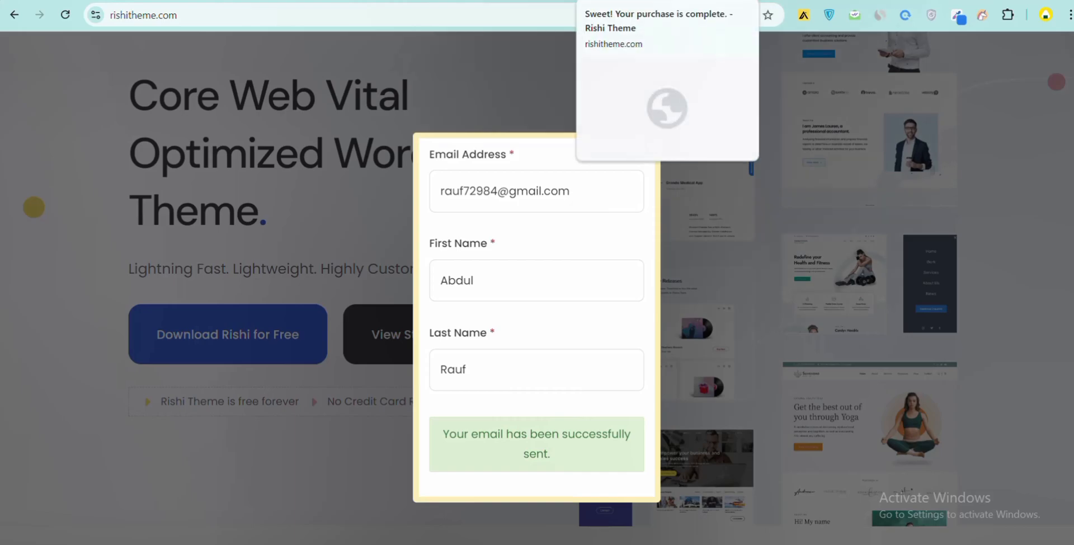
pyautogui.click(632, 1)
pyautogui.scroll(-1, 451, 294)
pyautogui.scroll(-3, 451, 295)
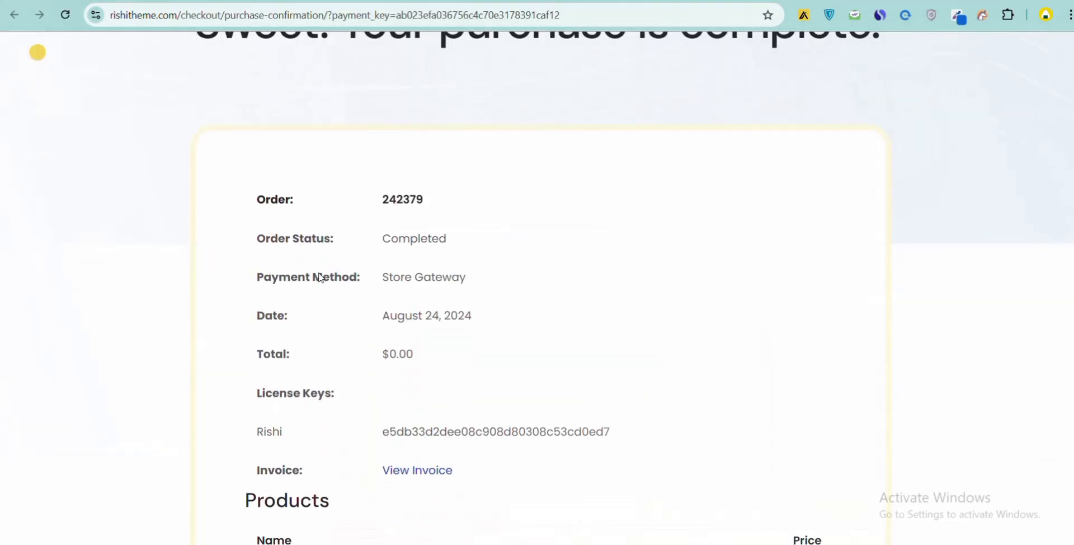
pyautogui.scroll(-3, 408, 205)
pyautogui.scroll(-2, 408, 204)
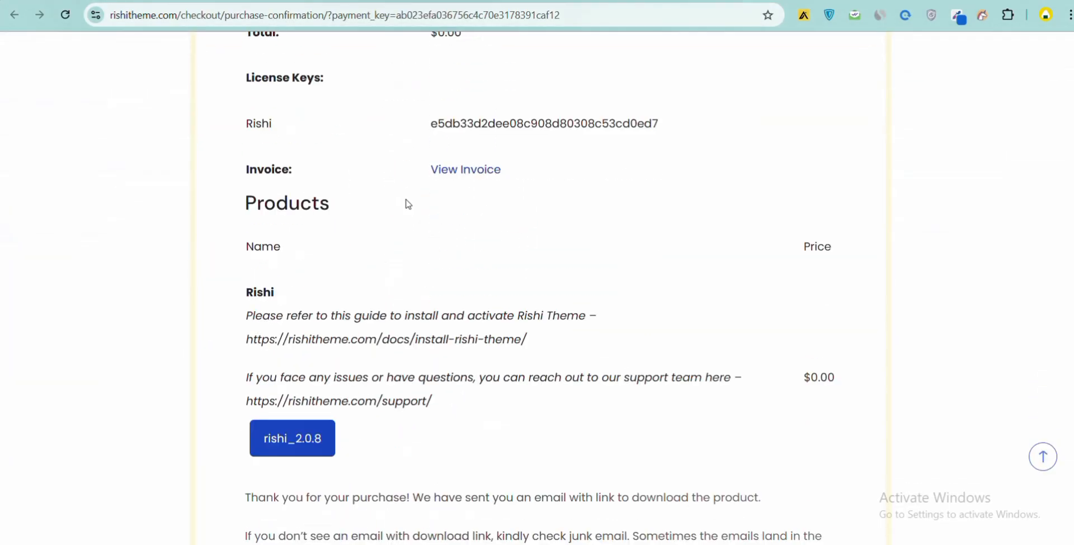
pyautogui.click(307, 454)
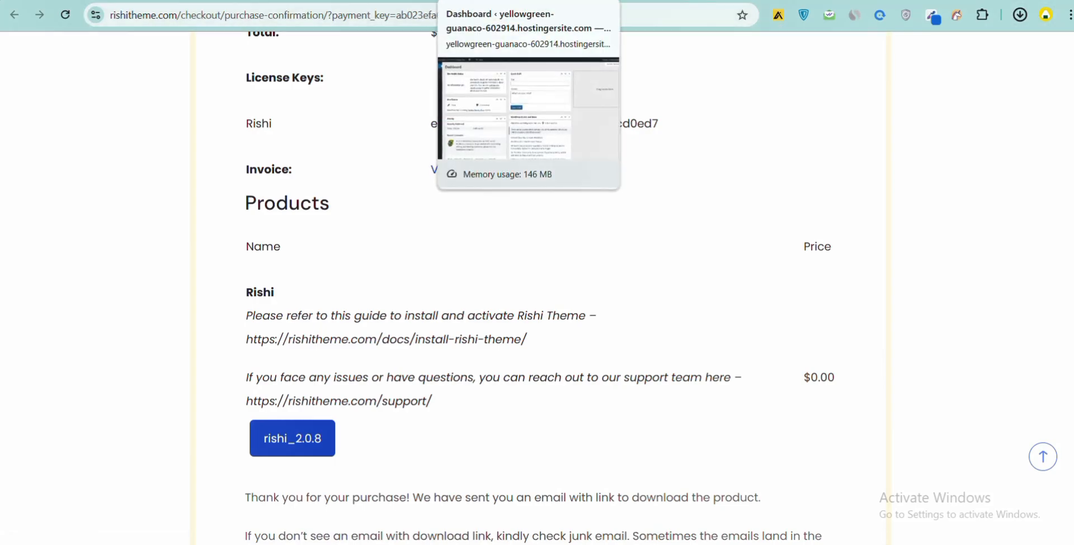
# - Go to the Themes page of the WordPress admin dashboard
pyautogui.click(492, 1)
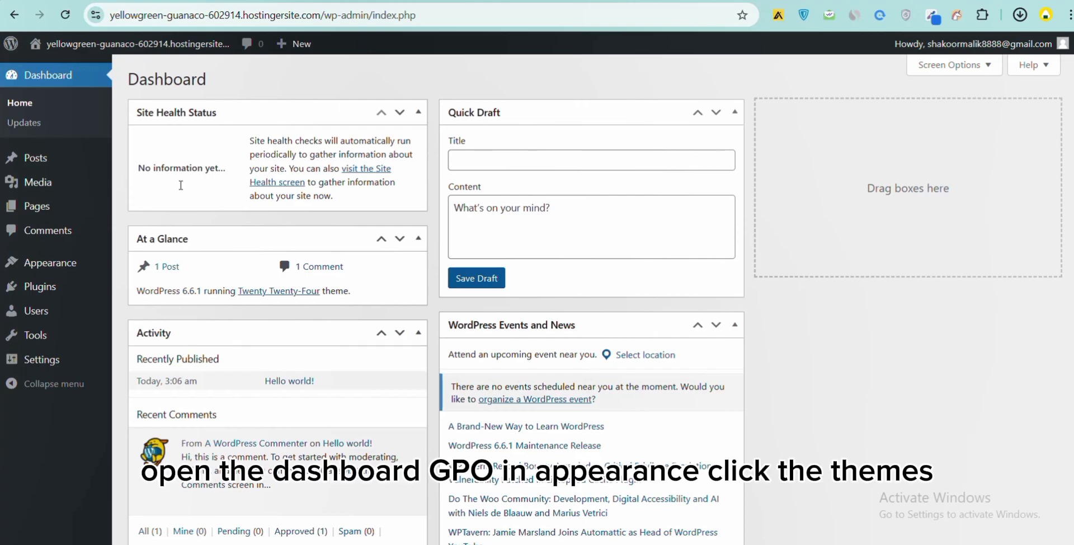
pyautogui.moveTo(55, 268)
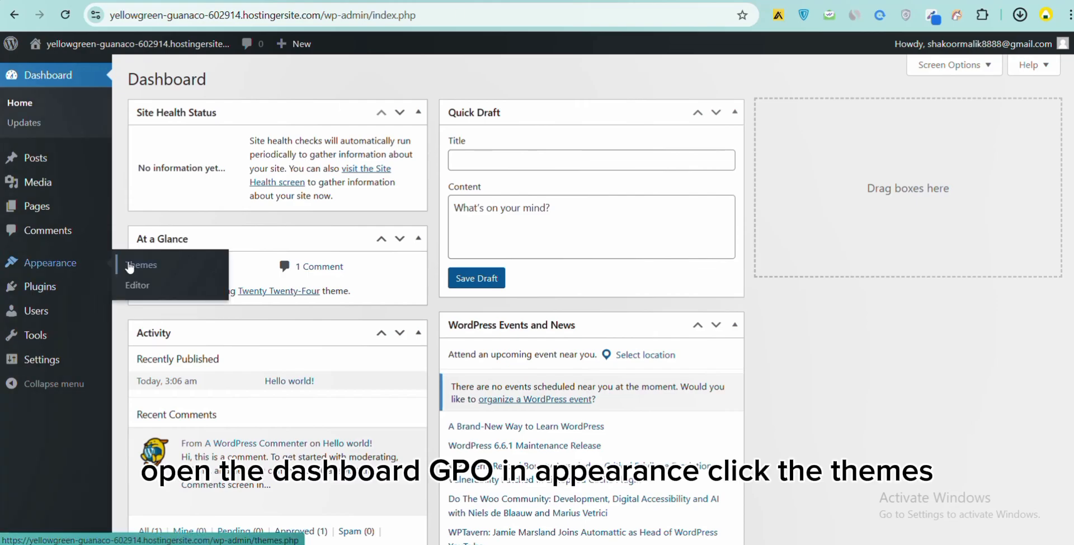
pyautogui.click(158, 269)
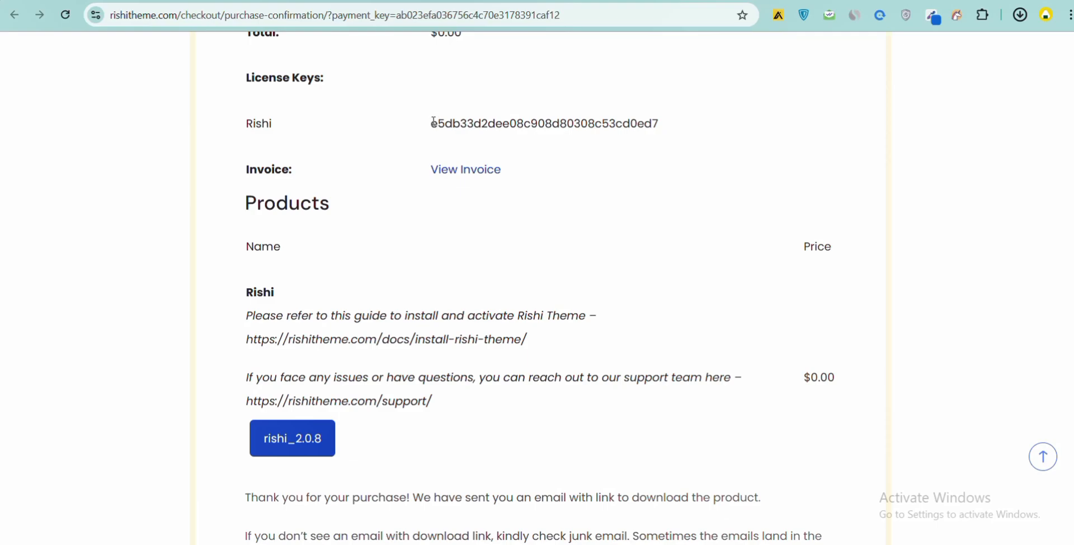
# - Highlight the Rishi licence key on the purchase confirmation page and return to the dashboard
pyautogui.moveTo(433, 121); pyautogui.dragTo(664, 124)
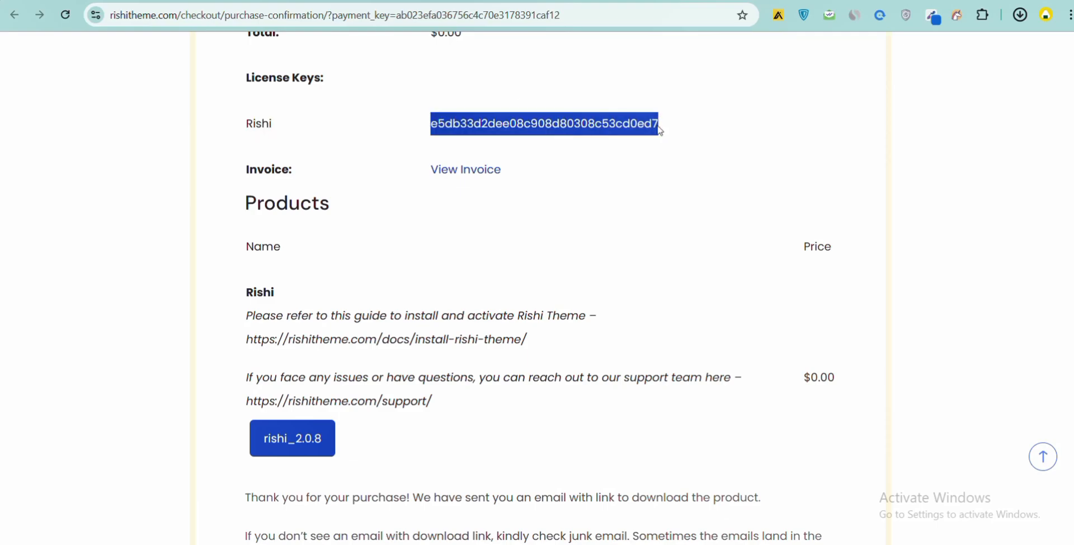
pyautogui.click(484, 177)
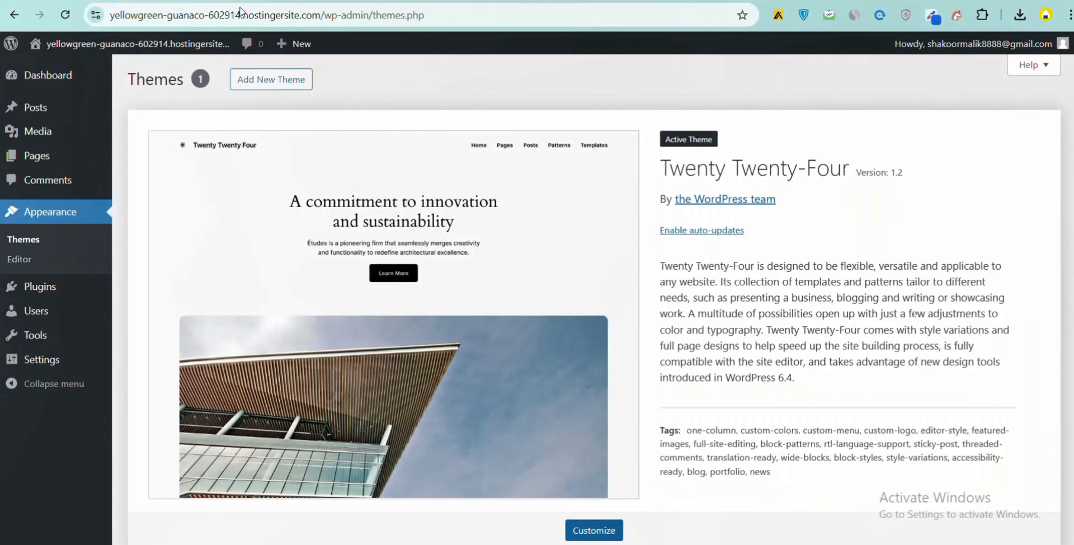
# - Start adding a new theme by upload and choose the rishi_2.0.8 zip file from Downloads
pyautogui.click(238, 78)
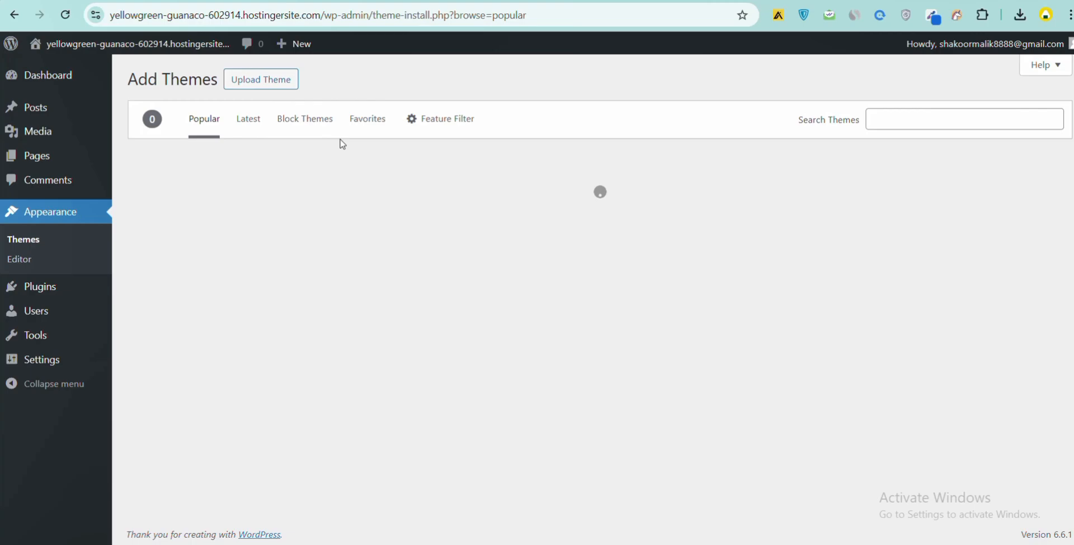
pyautogui.click(286, 88)
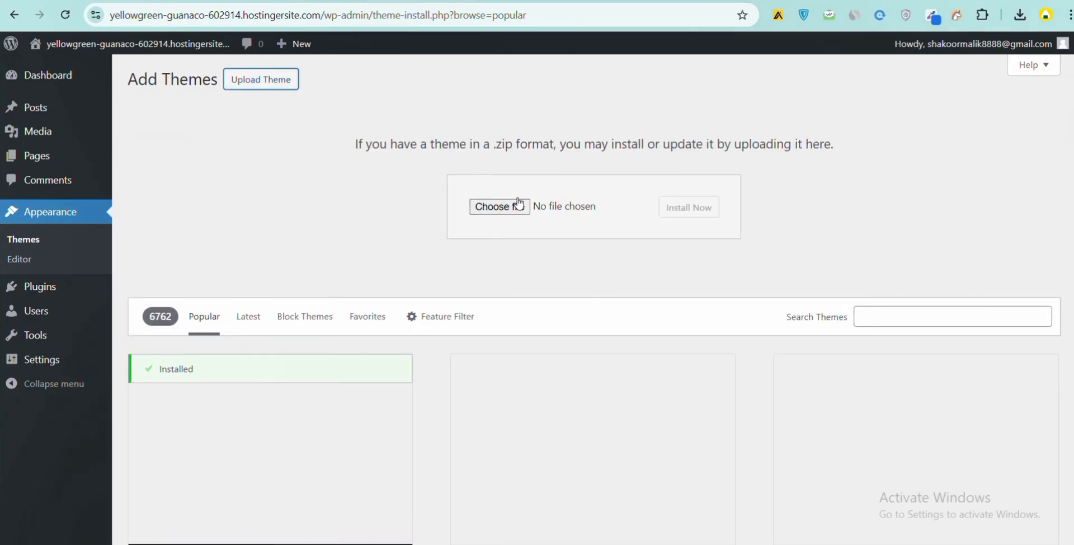
pyautogui.click(516, 206)
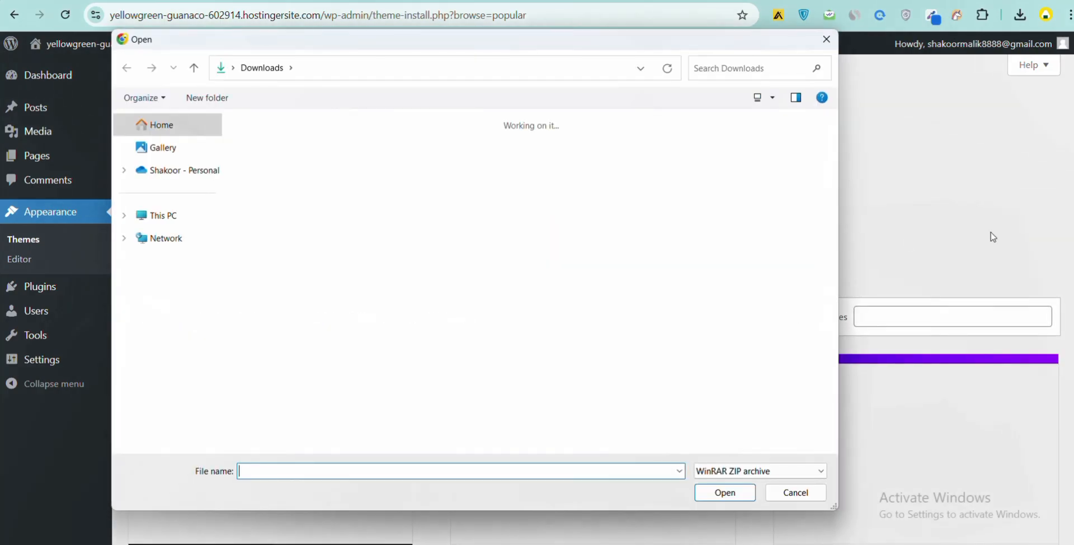
pyautogui.click(263, 163)
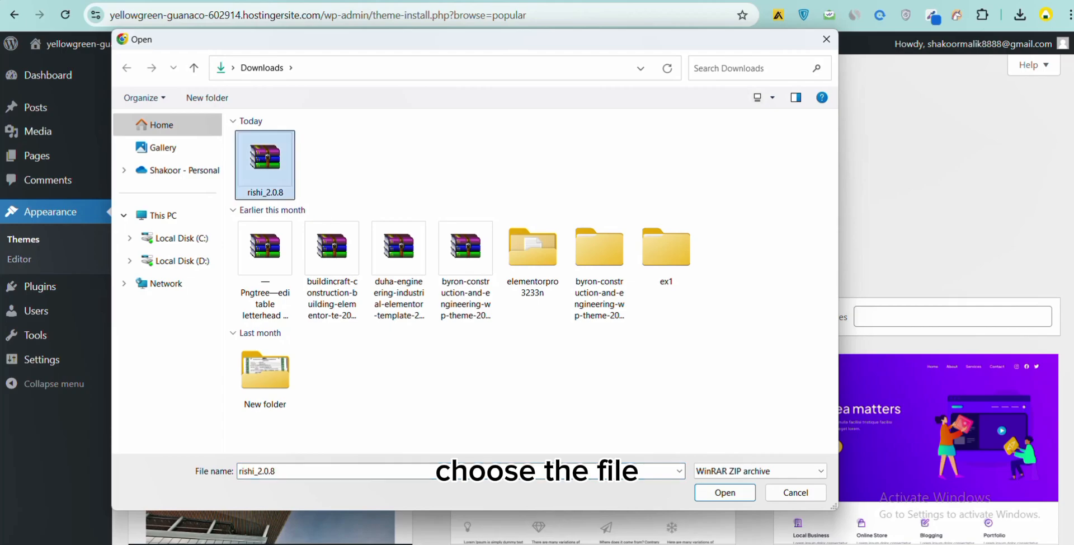
pyautogui.click(724, 492)
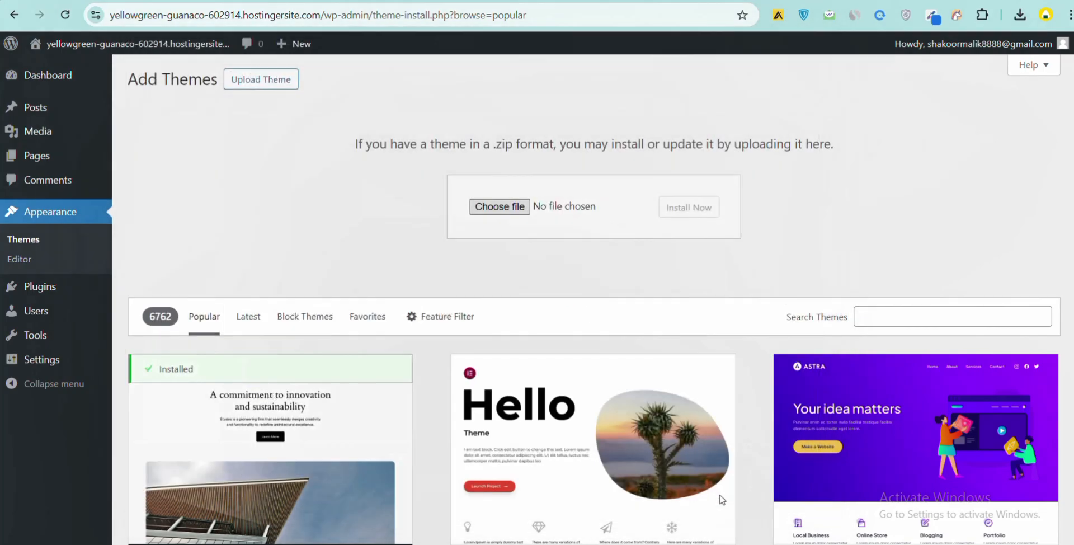
# - Install the uploaded Rishi theme and activate it
pyautogui.click(705, 212)
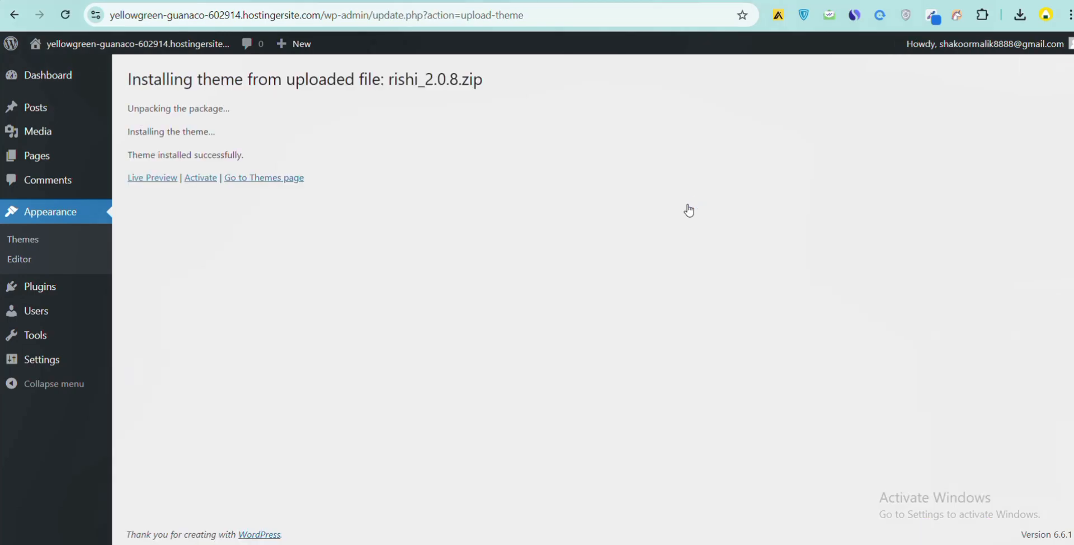
pyautogui.click(200, 180)
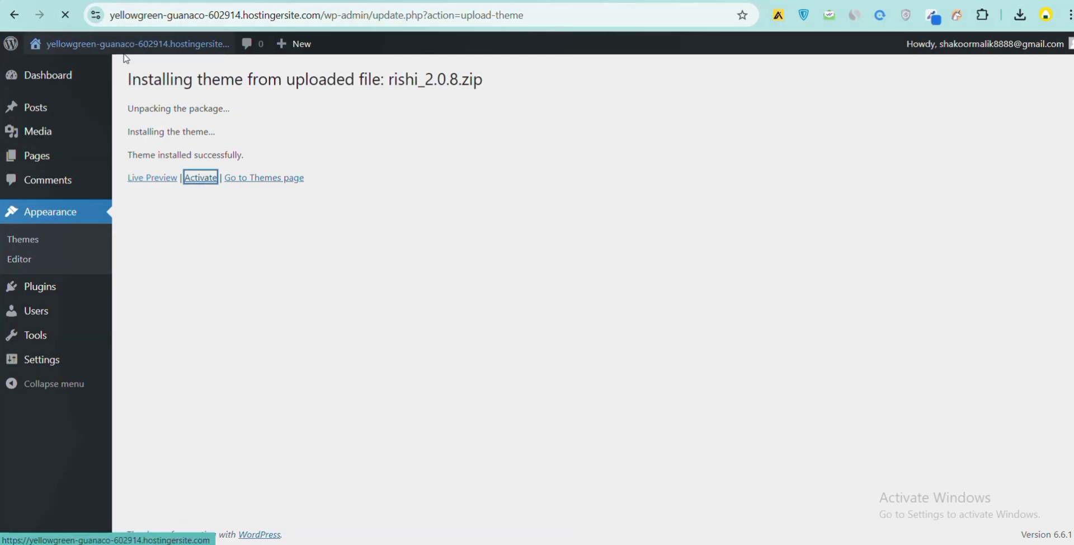
pyautogui.moveTo(82, 67)
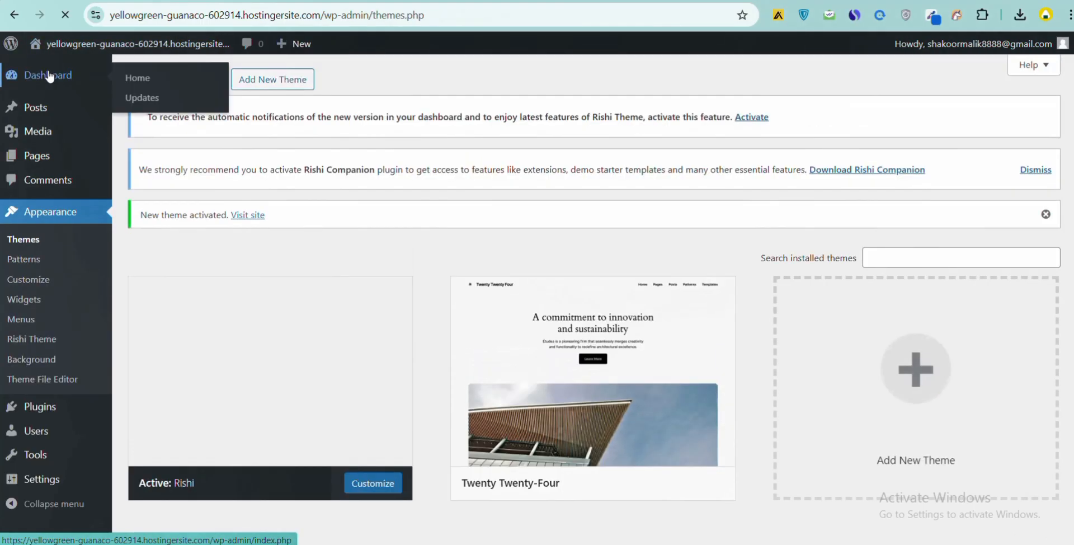
pyautogui.rightClick(49, 76)
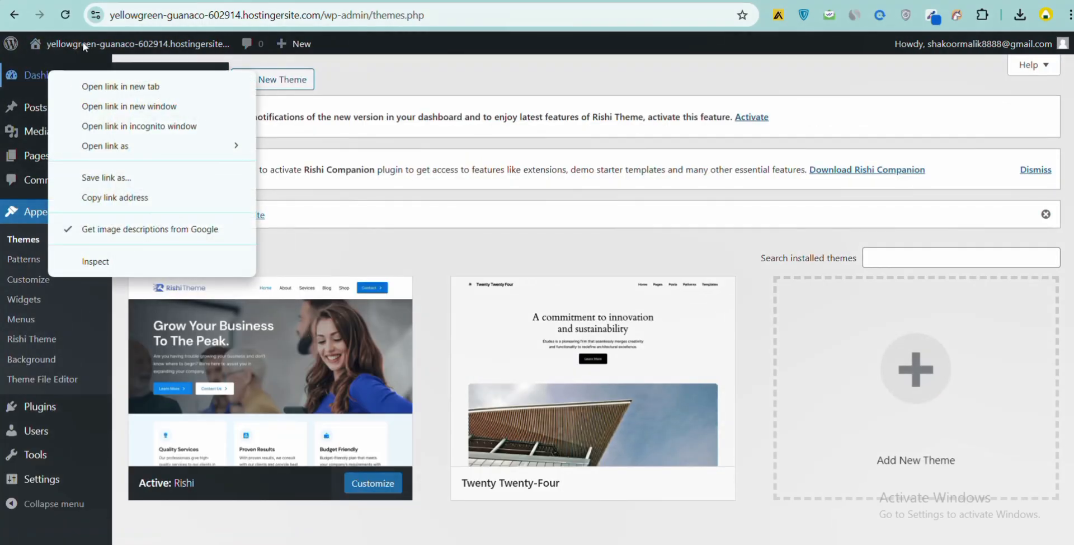
pyautogui.click(456, 76)
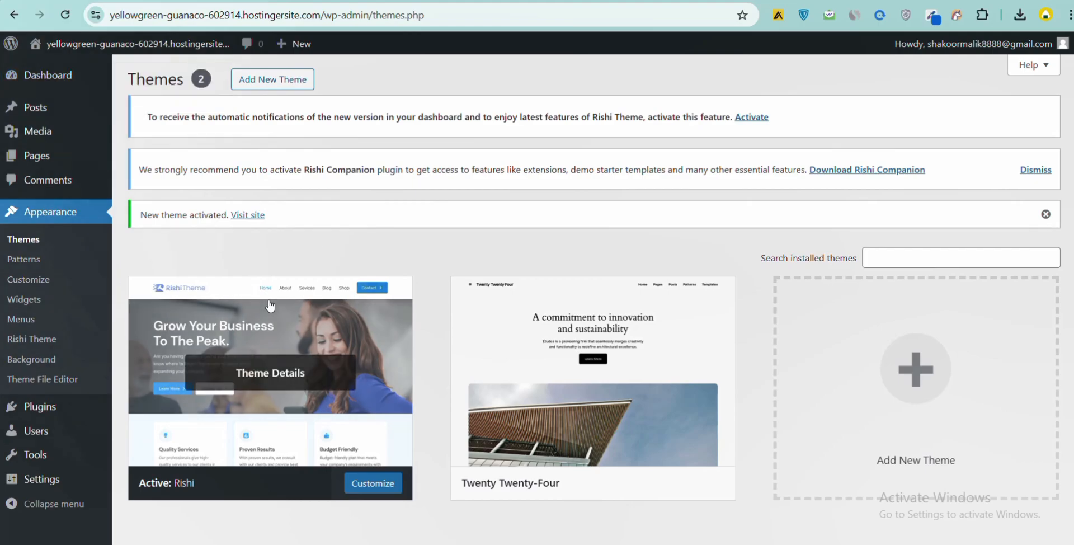
# - View the live site with the newly activated Rishi theme and return to the Themes page
pyautogui.rightClick(138, 73)
pyautogui.click(157, 82)
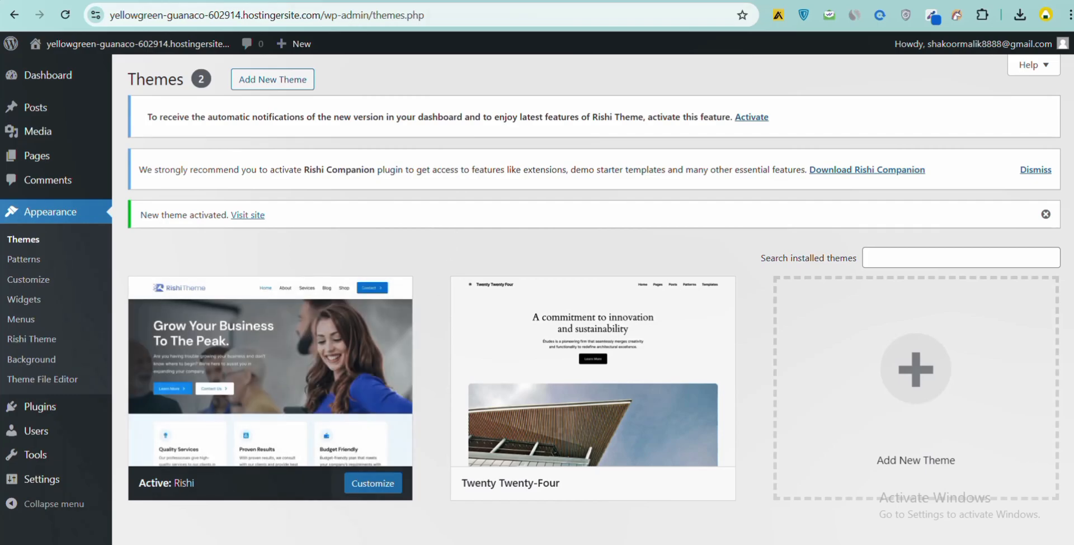
pyautogui.hotkey('ctrl', 'Tab')
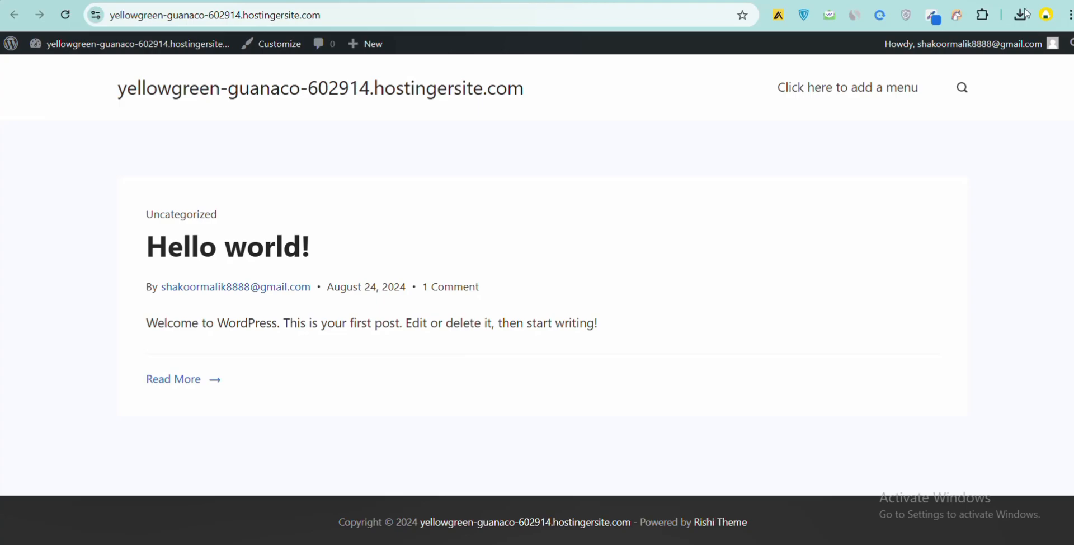
pyautogui.click(441, 1)
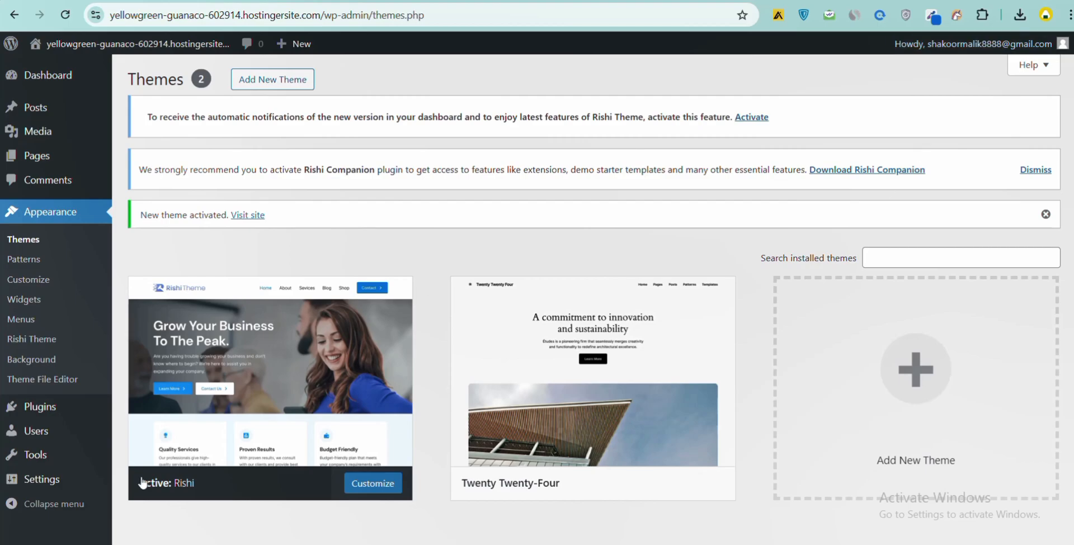
# - Open the Rishi theme's details, enable auto-updates for it, and go back to Themes
pyautogui.moveTo(269, 351)
pyautogui.click(265, 368)
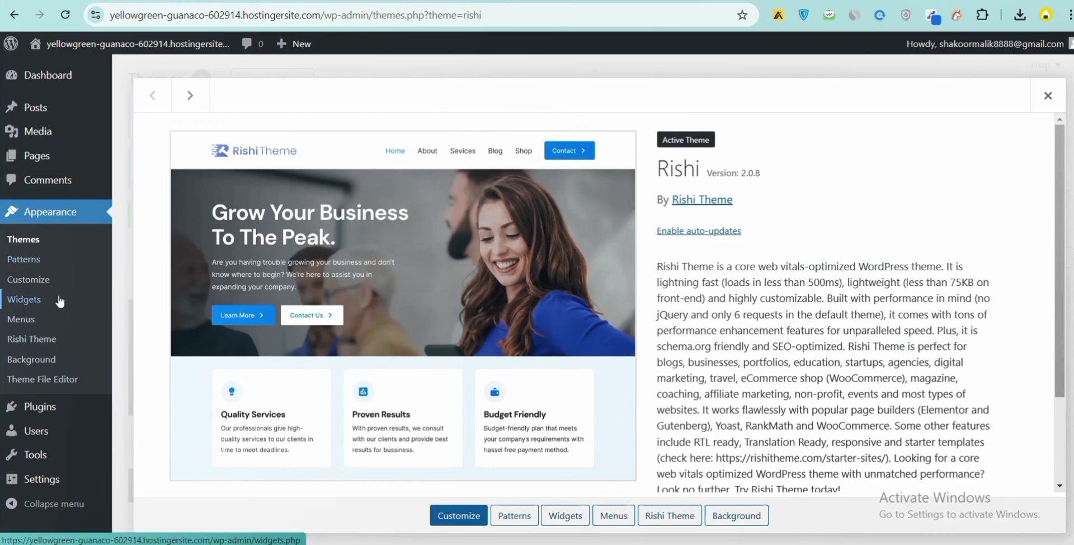
pyautogui.scroll(-2, 553, 496)
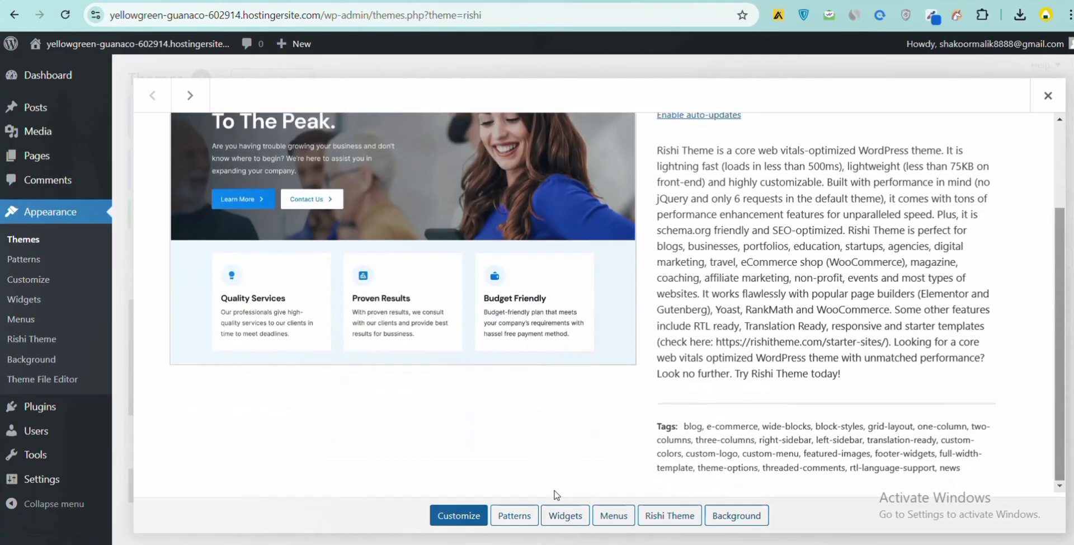
pyautogui.scroll(2, 553, 491)
pyautogui.click(670, 235)
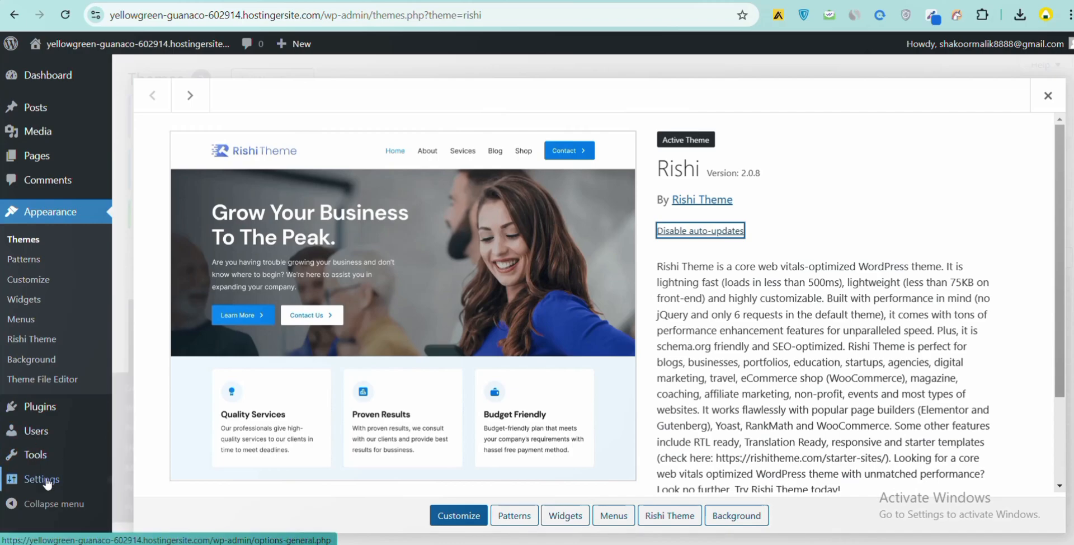
pyautogui.click(37, 245)
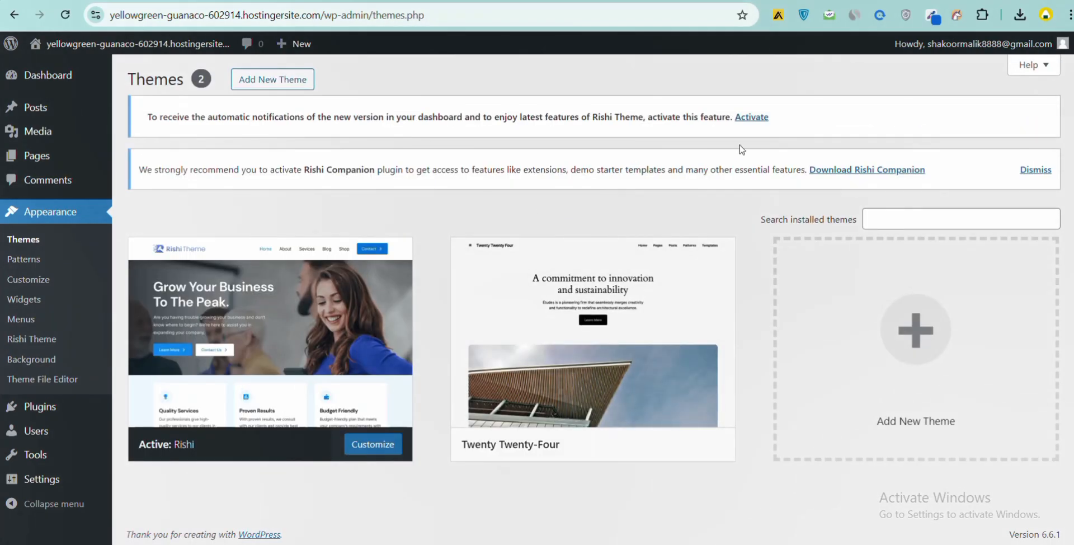
# - Open the Rishi Companion download page from the dashboard notice's download link
pyautogui.click(761, 125)
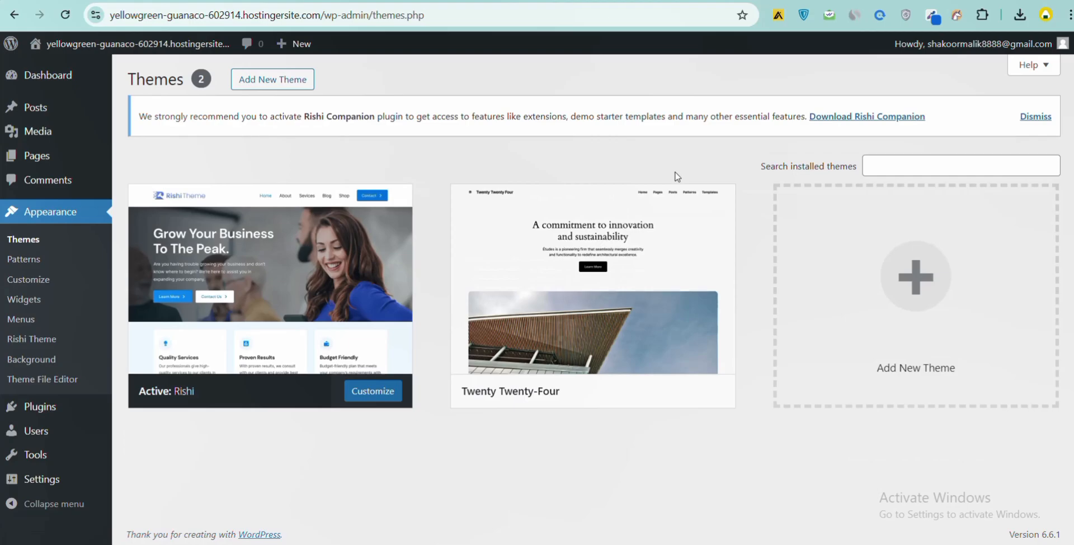
pyautogui.click(867, 117)
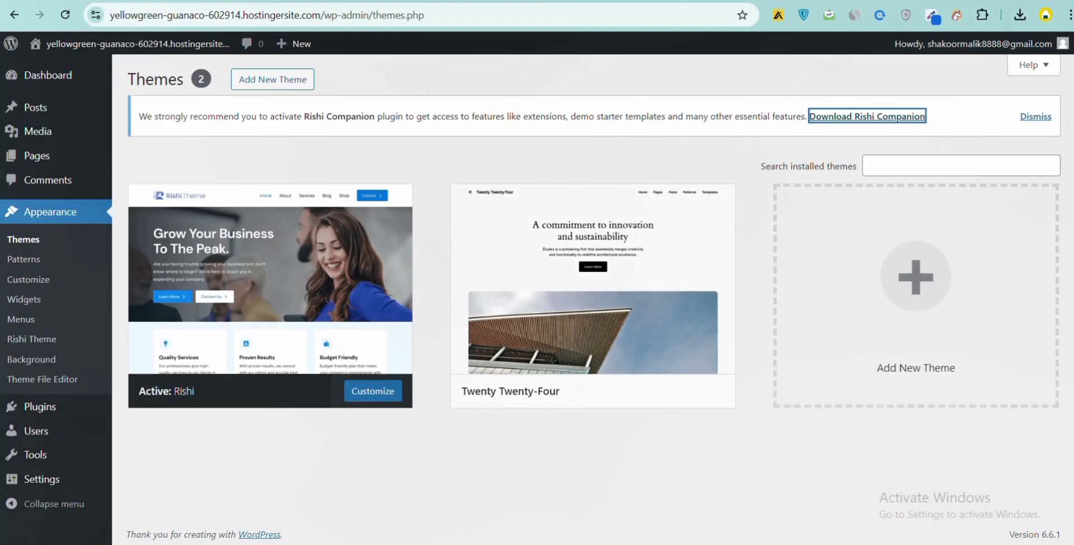
pyautogui.hotkey('ctrl', 'Tab')
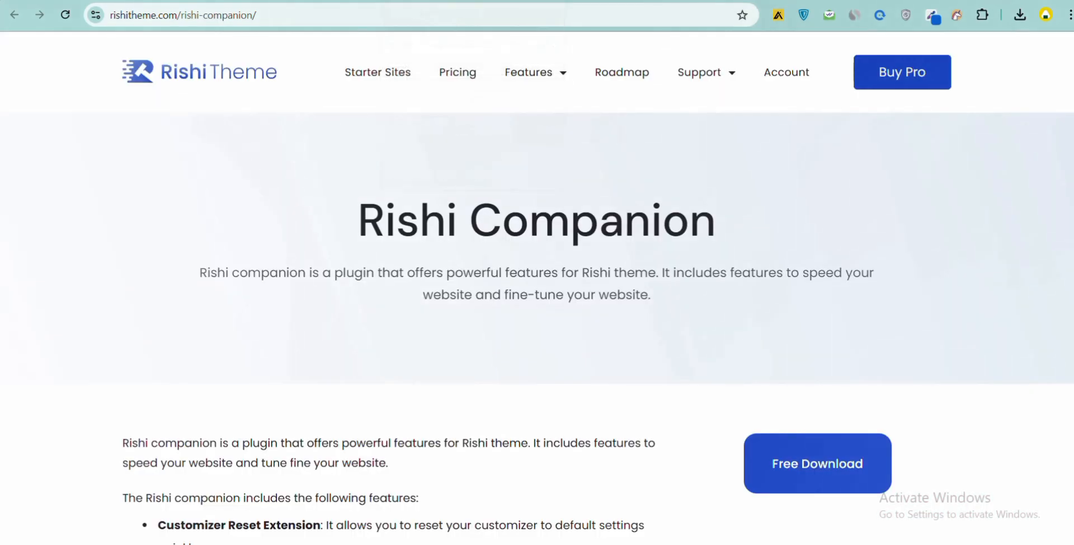
# - Start the free Rishi Companion download and enter an e-mail address in the form
pyautogui.click(777, 447)
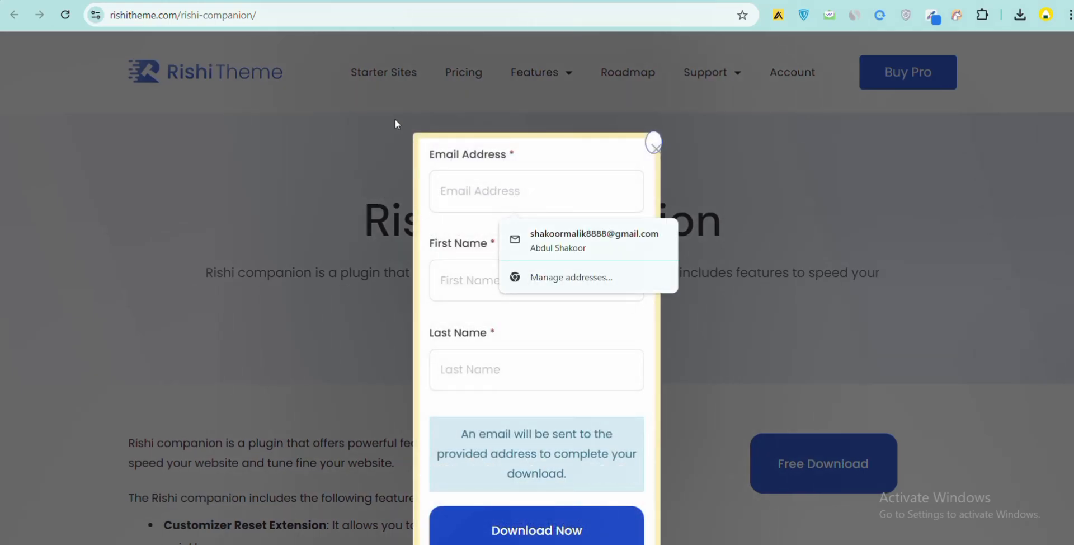
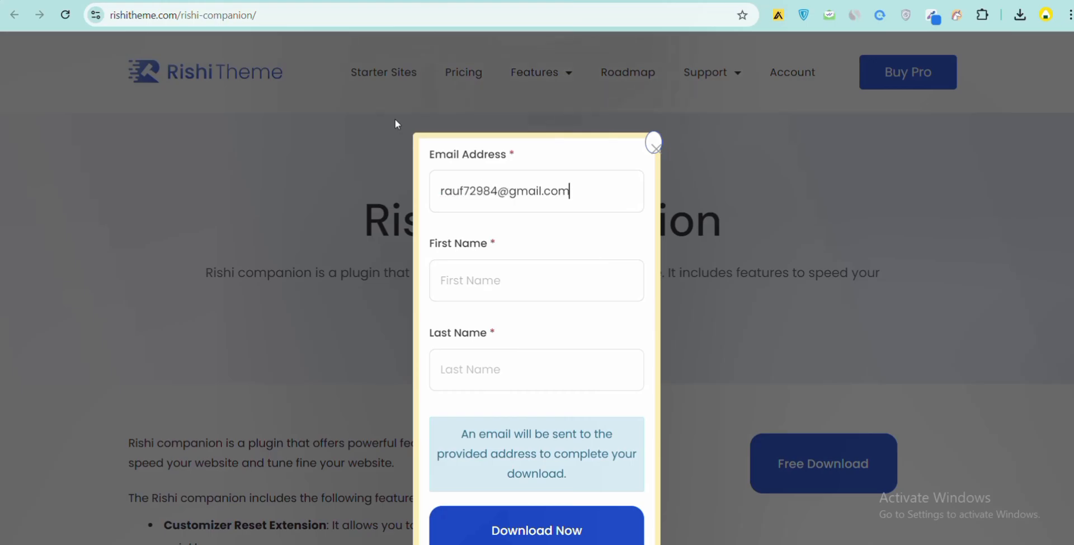
# - Fill in the first and last name and submit the download request
pyautogui.click(483, 281)
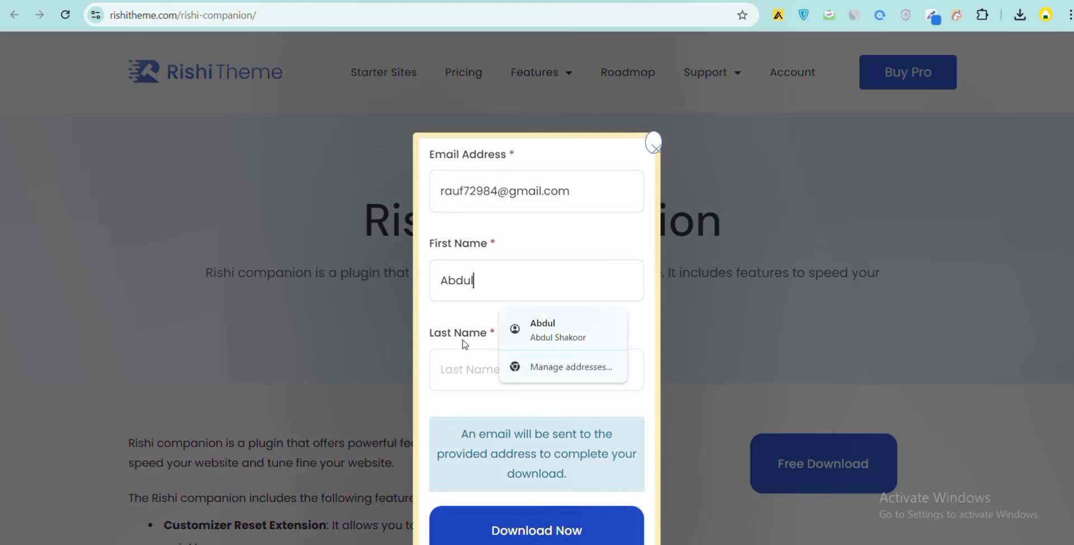
pyautogui.click(456, 371)
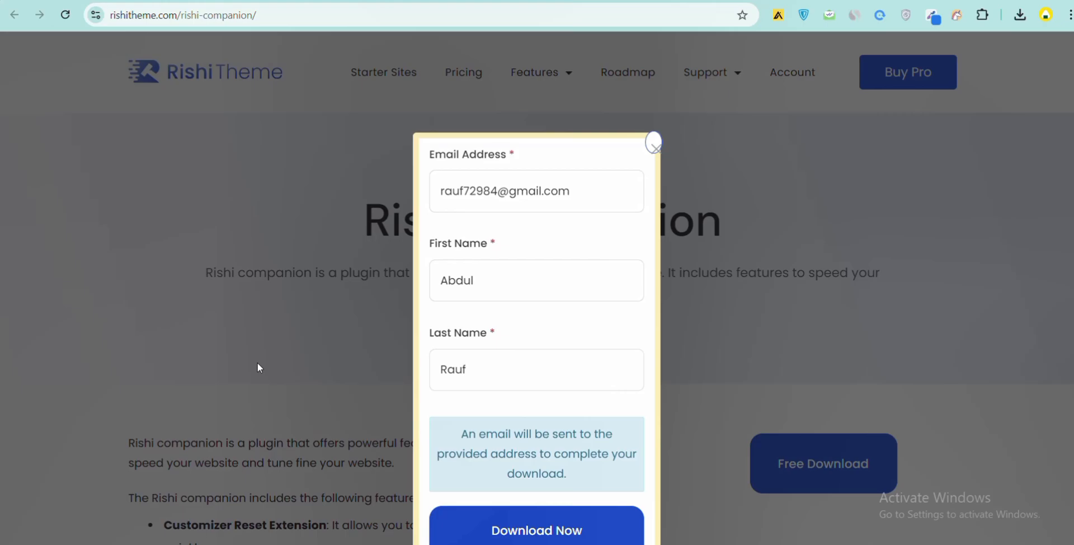
pyautogui.click(524, 523)
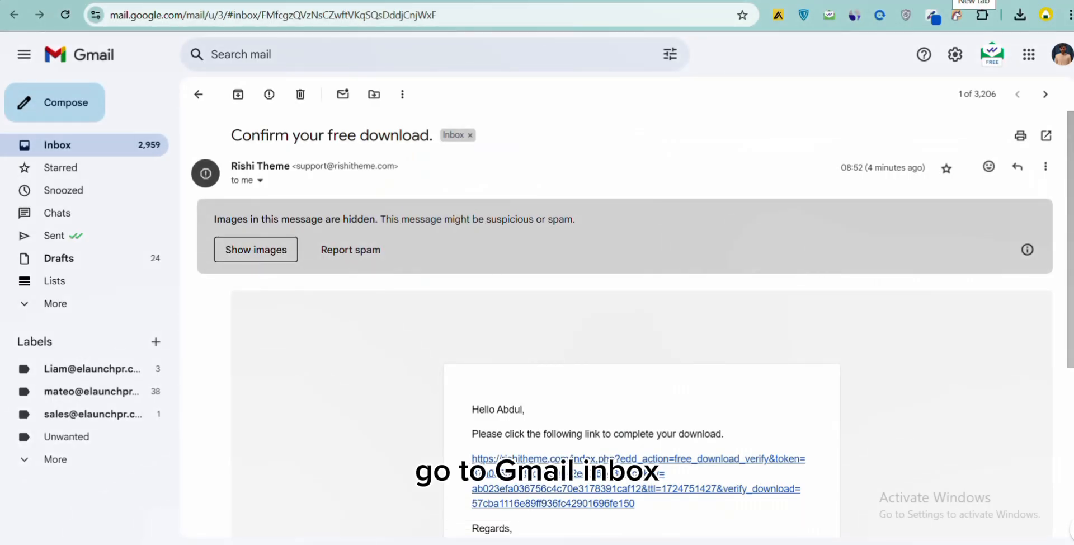
# - Open the newest Rishi Theme confirmation email in the inbox and follow its download link
pyautogui.click(207, 99)
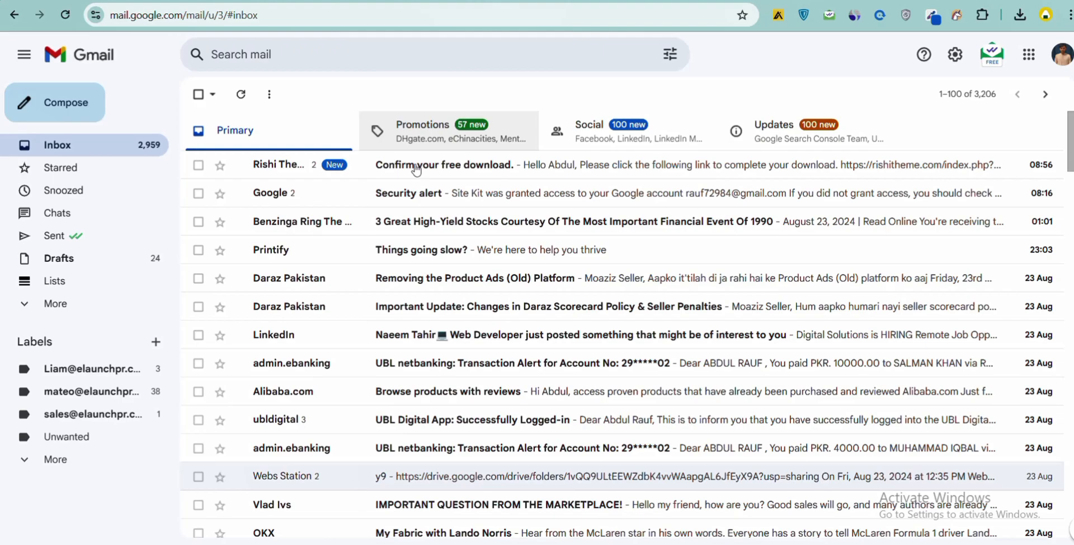
pyautogui.click(417, 168)
pyautogui.scroll(-4, 643, 355)
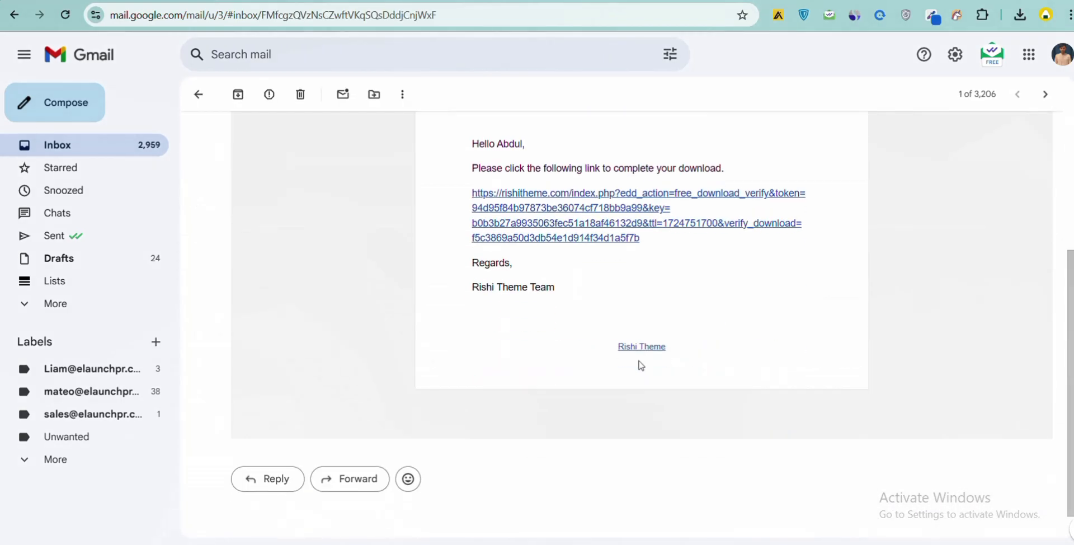
pyautogui.scroll(3, 582, 316)
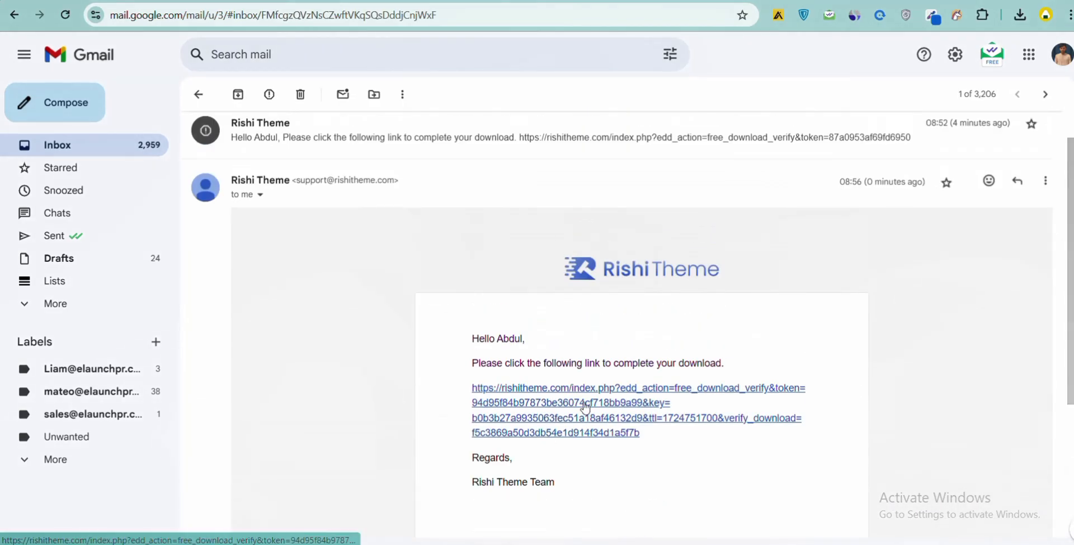
pyautogui.click(584, 408)
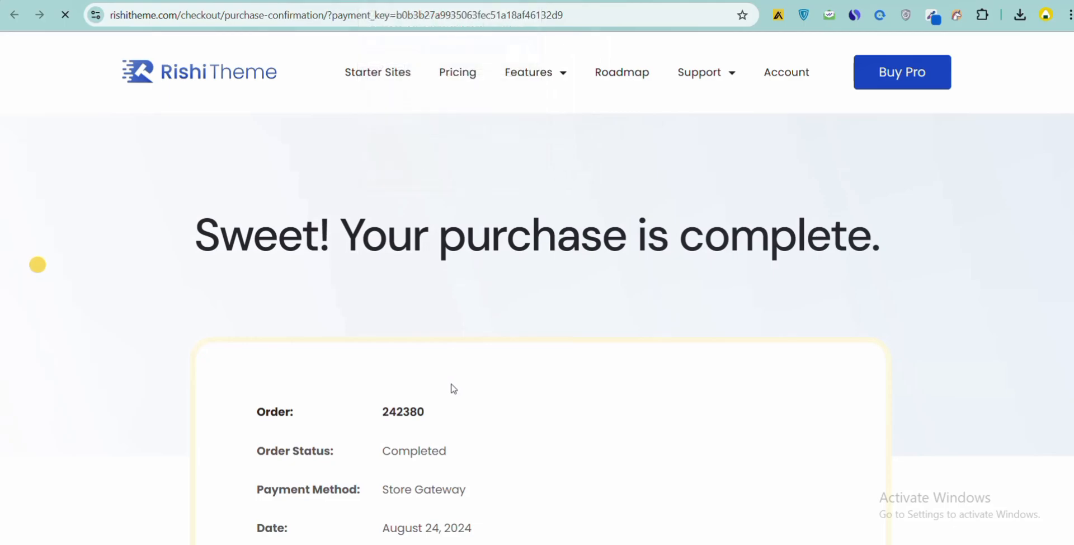
# - Download the rishi-companion_2.0.3 file from the purchase confirmation page
pyautogui.scroll(-6, 448, 375)
pyautogui.scroll(-2, 490, 365)
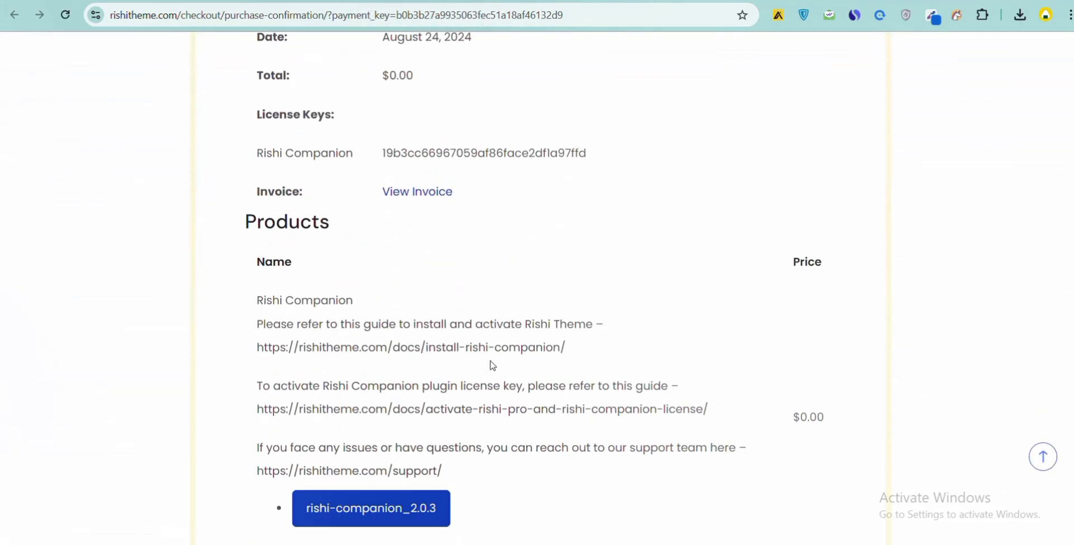
pyautogui.click(369, 507)
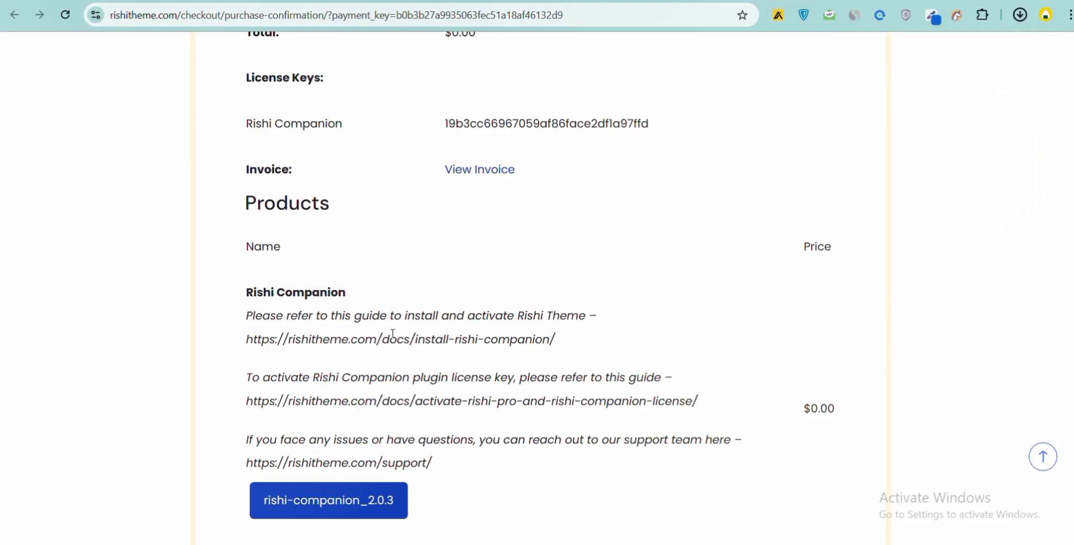
pyautogui.scroll(4, 394, 333)
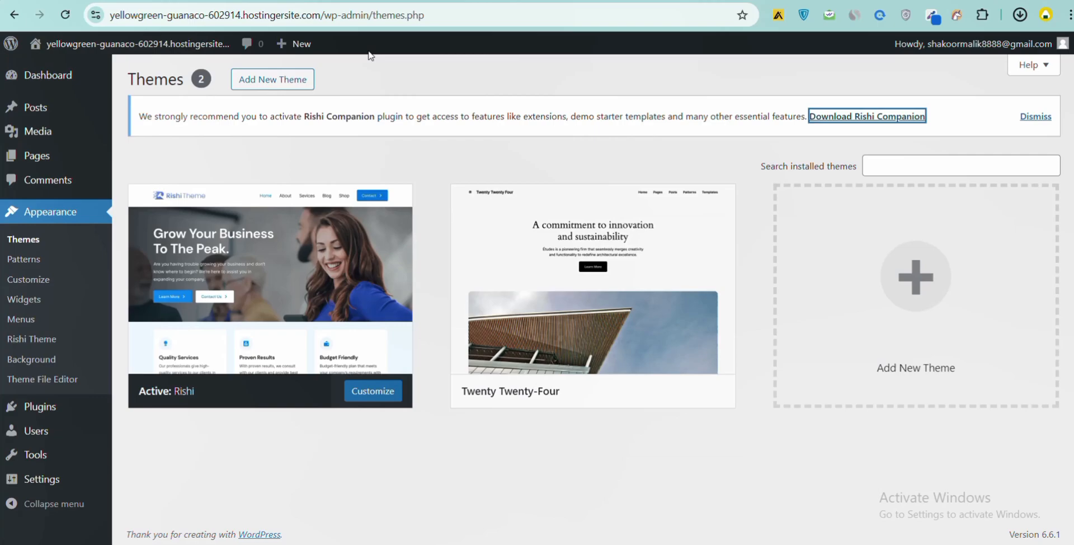
# - Open the Rishi Theme dashboard page in WordPress and browse its options
pyautogui.click(38, 339)
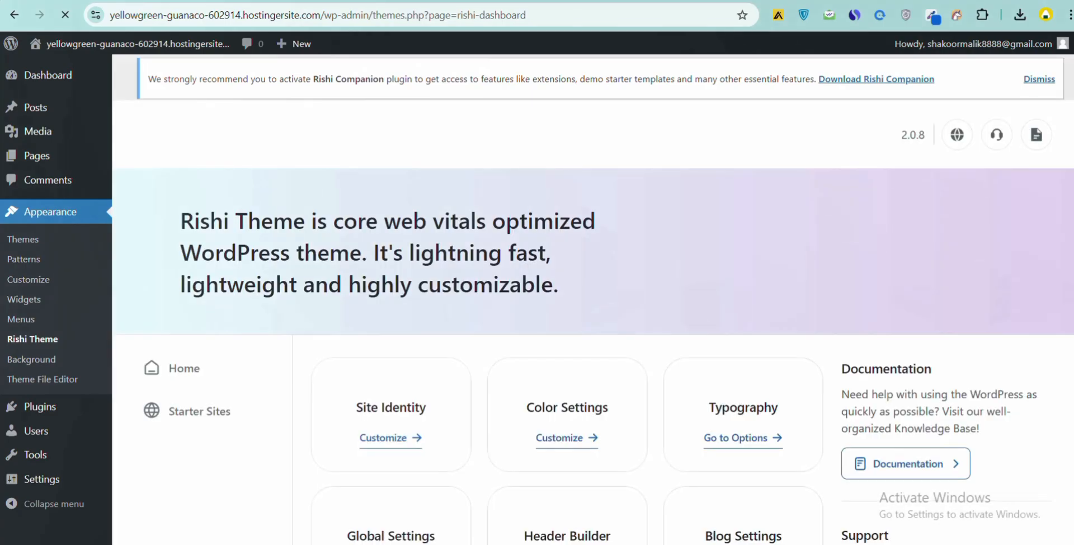
pyautogui.scroll(-1, 451, 143)
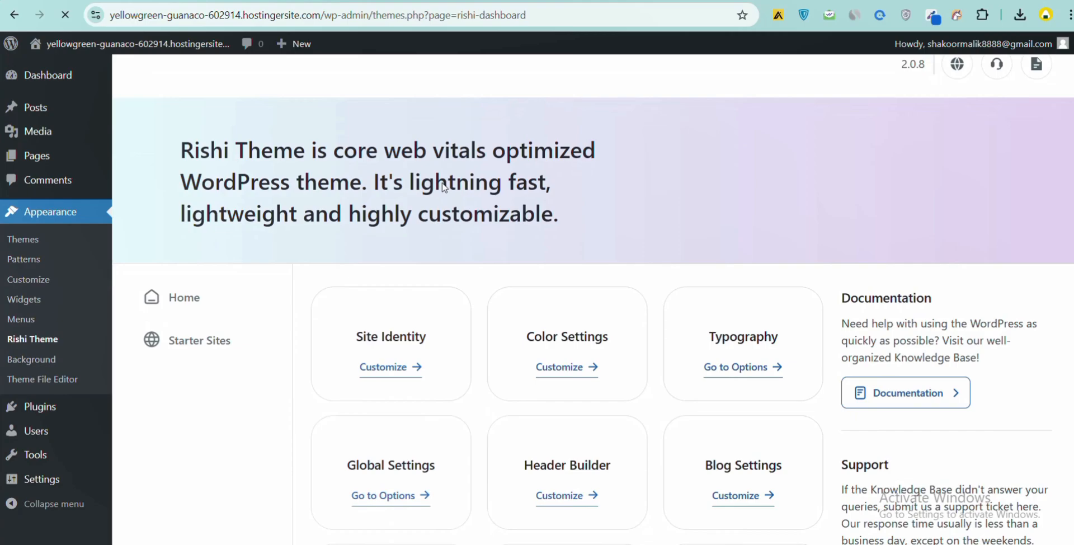
pyautogui.scroll(-3, 442, 185)
pyautogui.scroll(6, 510, 159)
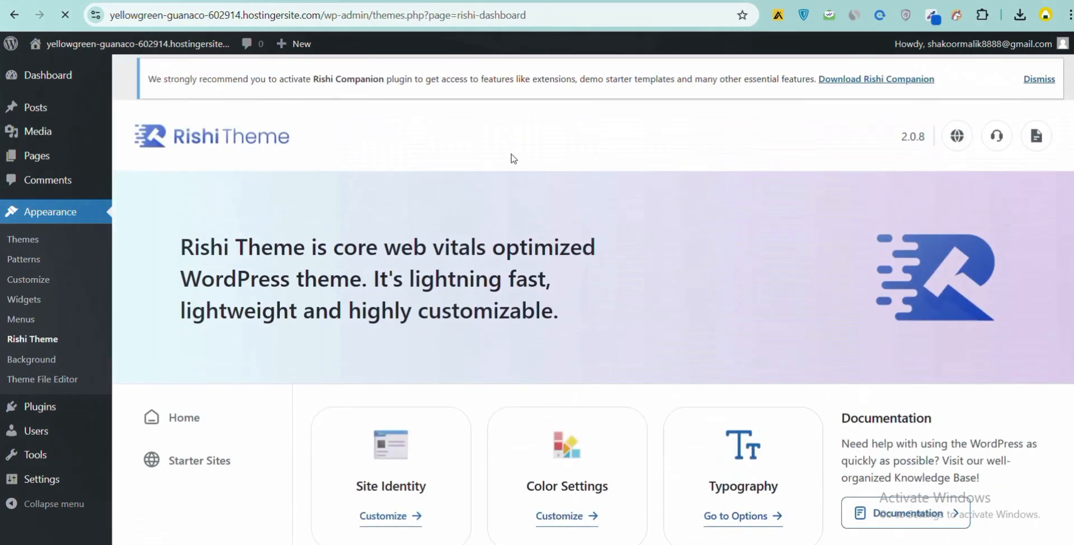
# - Upload a new plugin and choose the rishi-companion_2.0.3 zip file from Downloads
pyautogui.moveTo(53, 407)
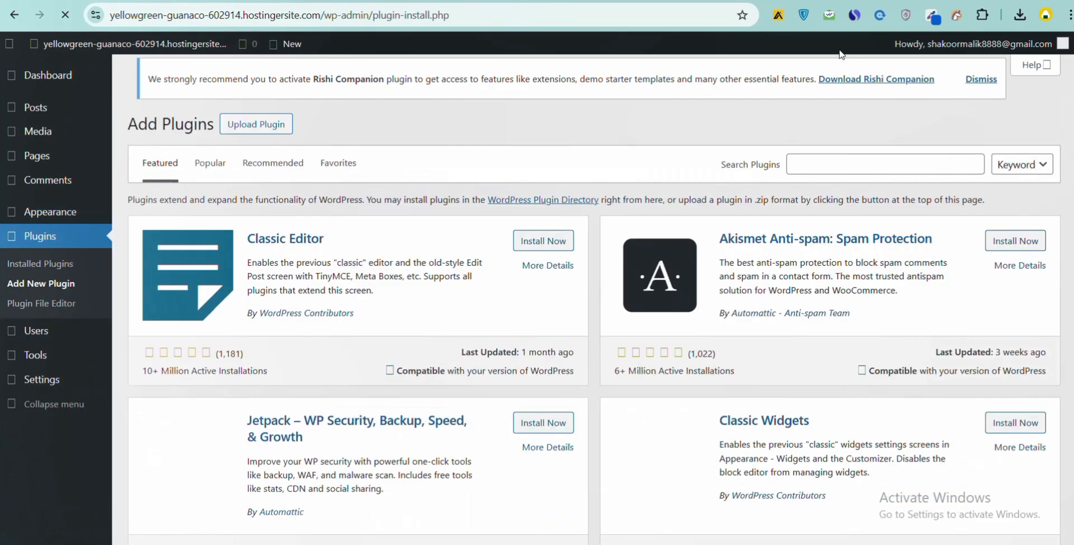
pyautogui.click(247, 80)
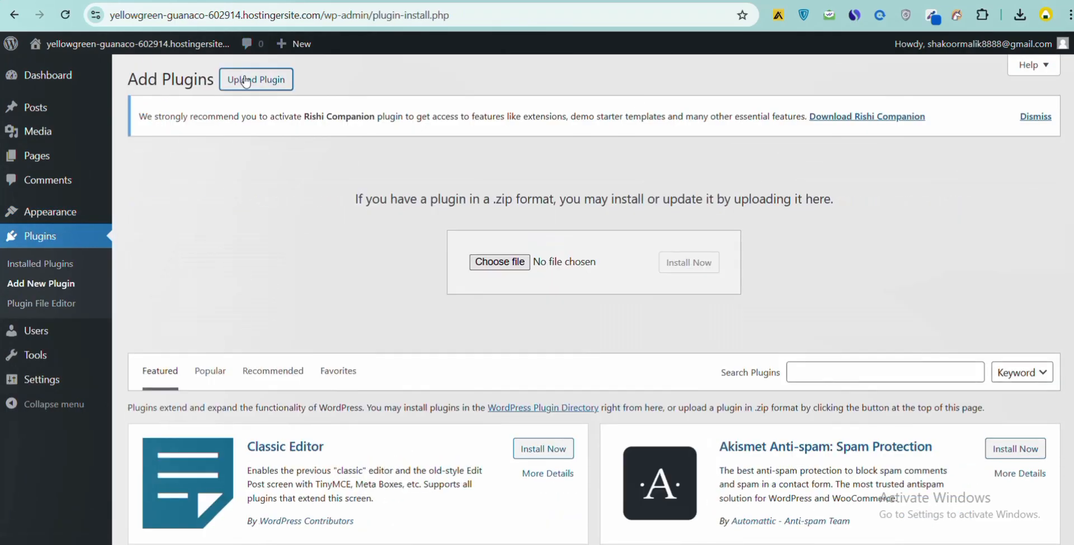
pyautogui.click(490, 261)
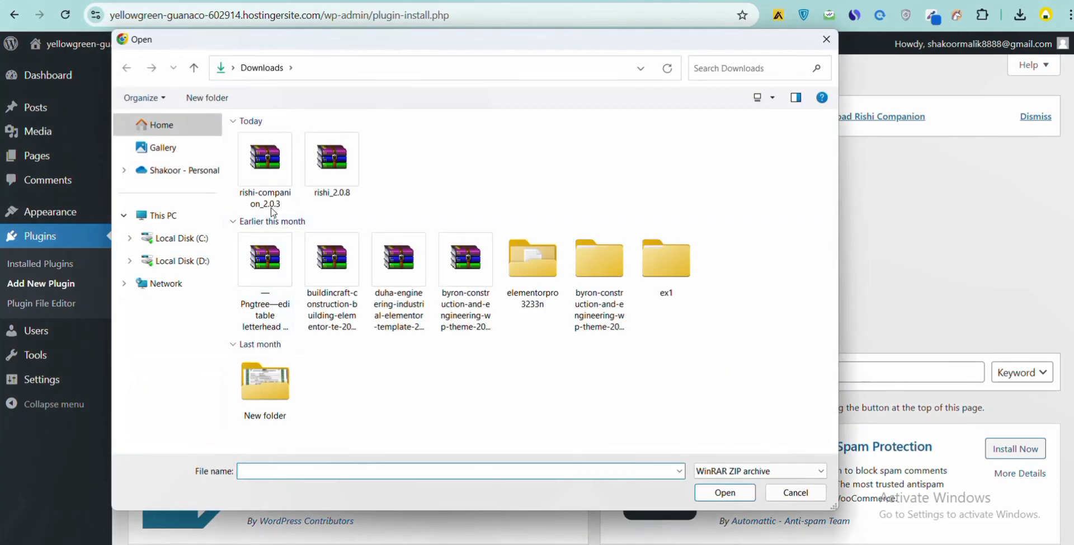
pyautogui.click(271, 162)
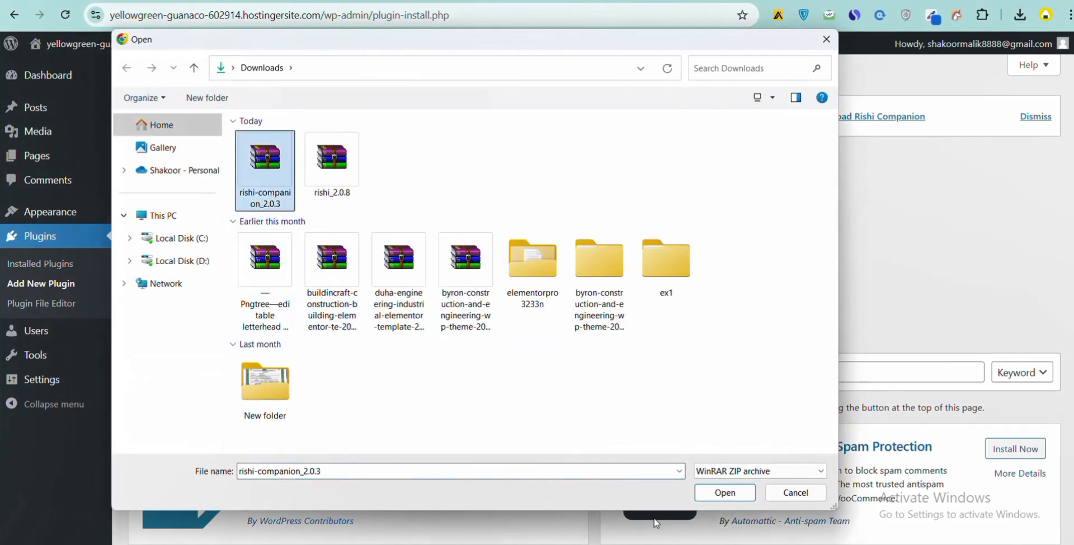
pyautogui.click(718, 493)
pyautogui.click(676, 263)
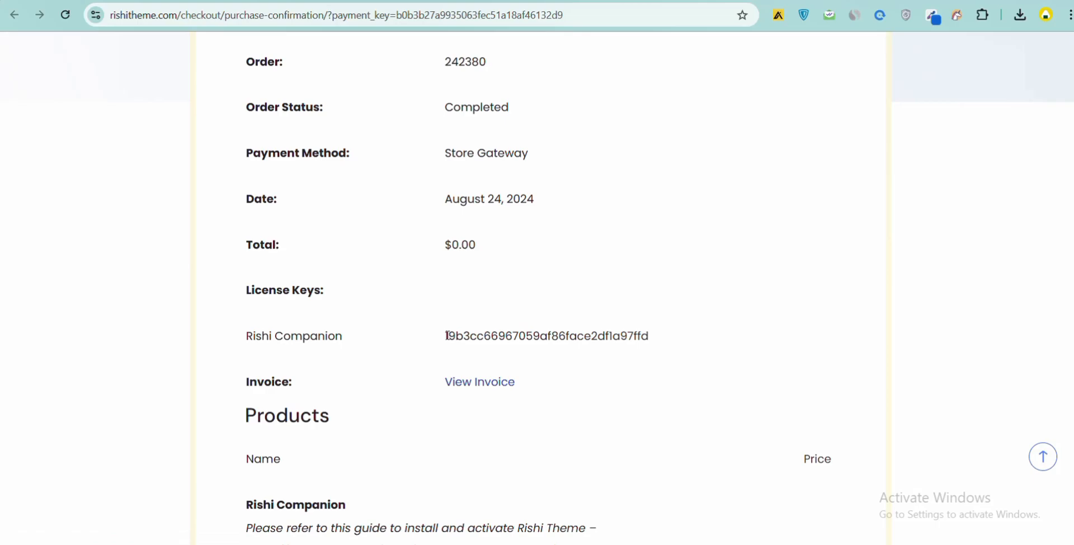
# - Highlight the Rishi Companion licence key on the confirmation page and return to the dashboard
pyautogui.moveTo(447, 336); pyautogui.dragTo(652, 330)
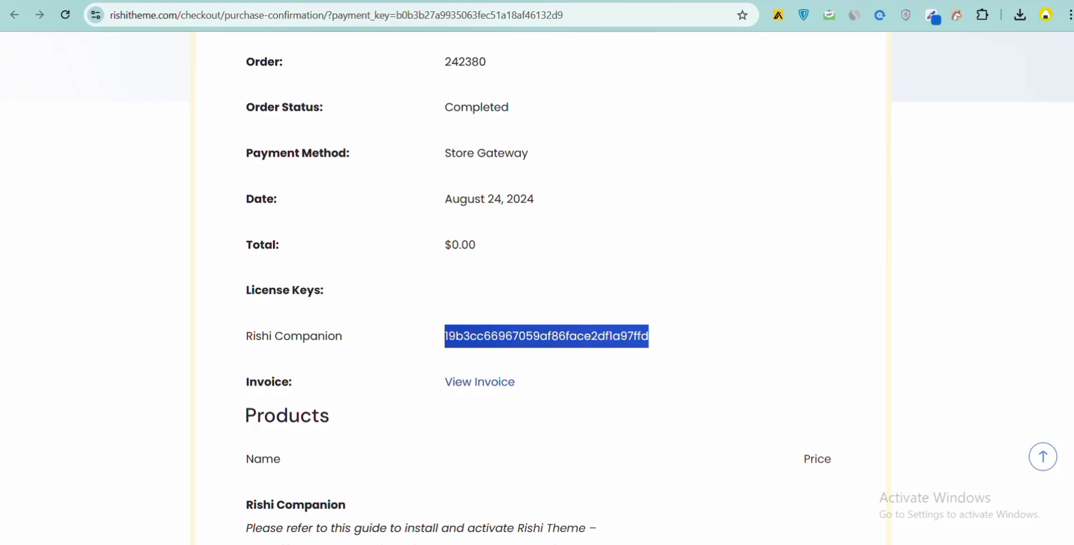
pyautogui.click(417, 0)
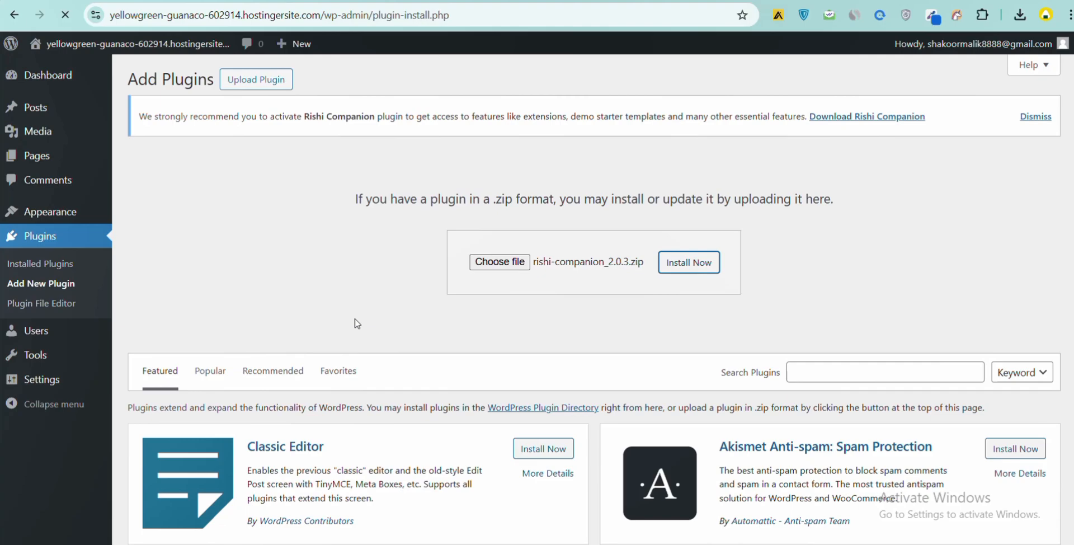
# - Go to the WordPress dashboard home page
pyautogui.rightClick(58, 71)
pyautogui.click(81, 86)
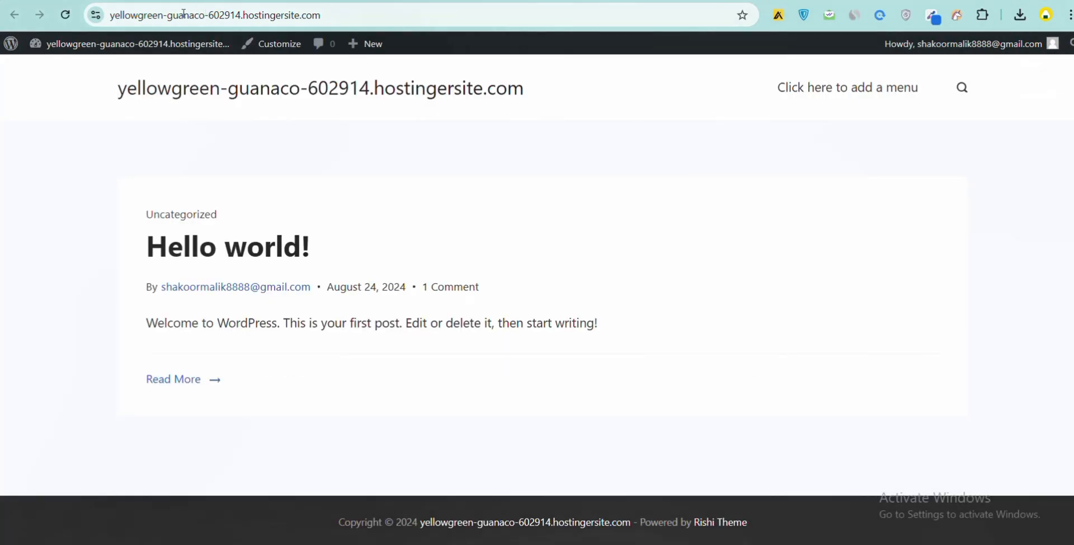
pyautogui.moveTo(128, 45)
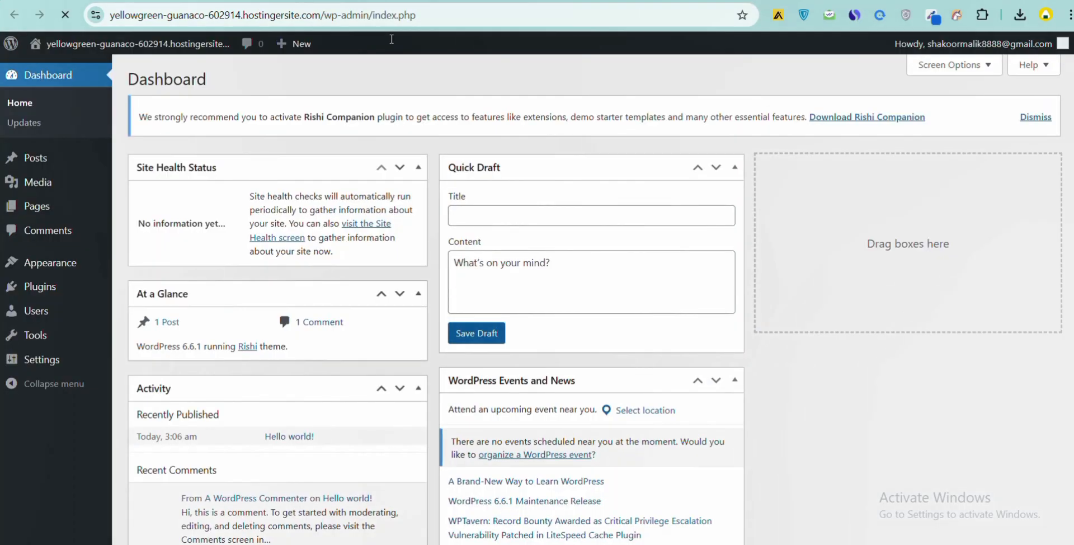
# - Activate the newly uploaded Rishi Companion plugin
pyautogui.moveTo(84, 265)
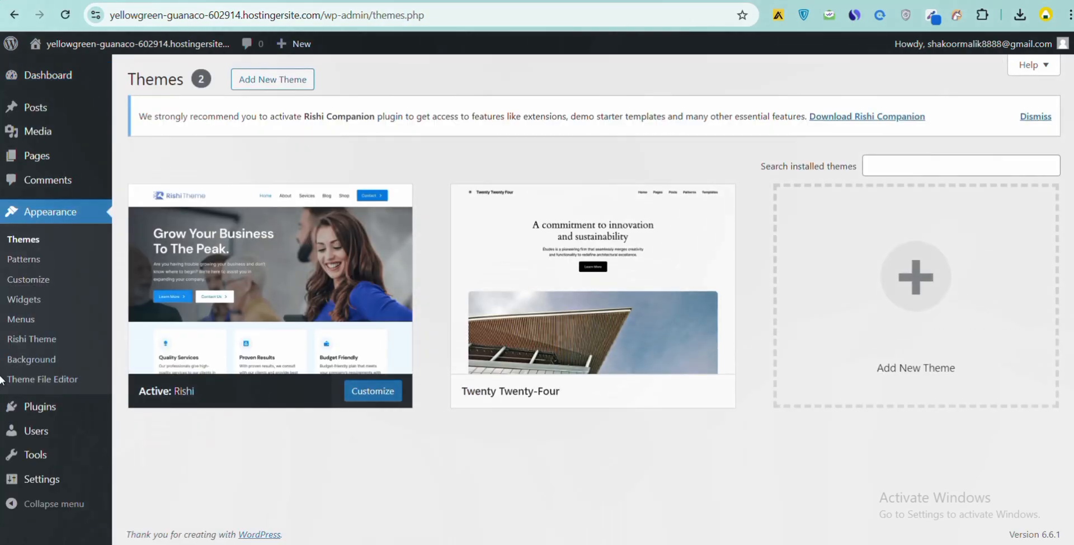
pyautogui.click(12, 343)
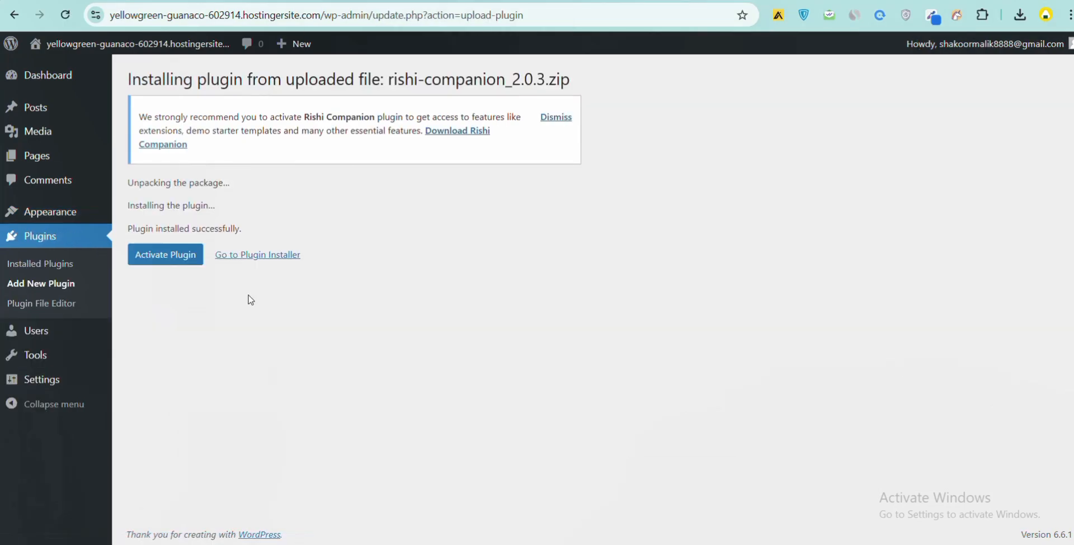
pyautogui.click(183, 259)
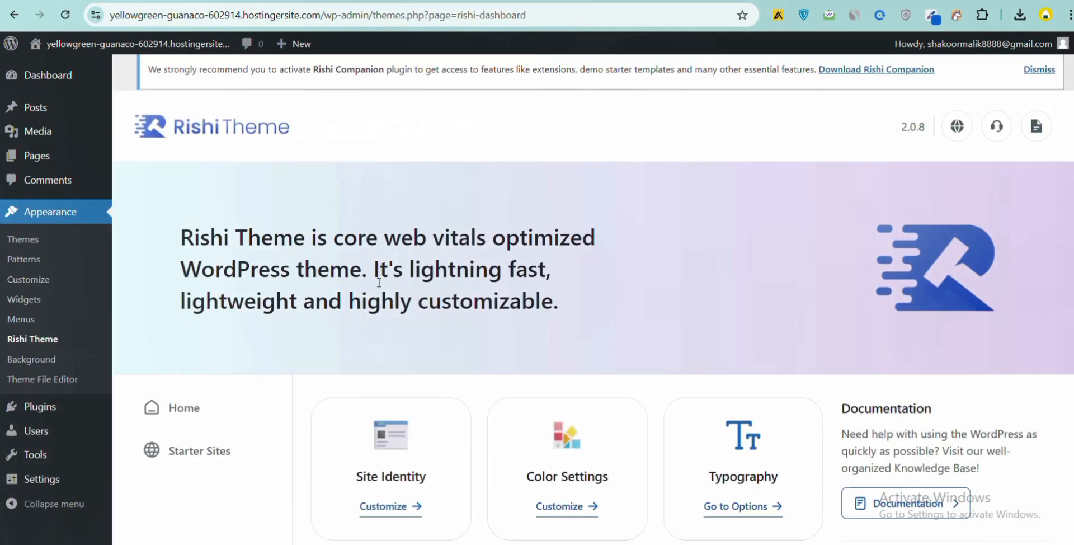
# - Open the Starter Sites section of the Rishi Theme dashboard and install the Rishi Starter Templates
pyautogui.scroll(-2, 379, 283)
pyautogui.scroll(-1, 376, 290)
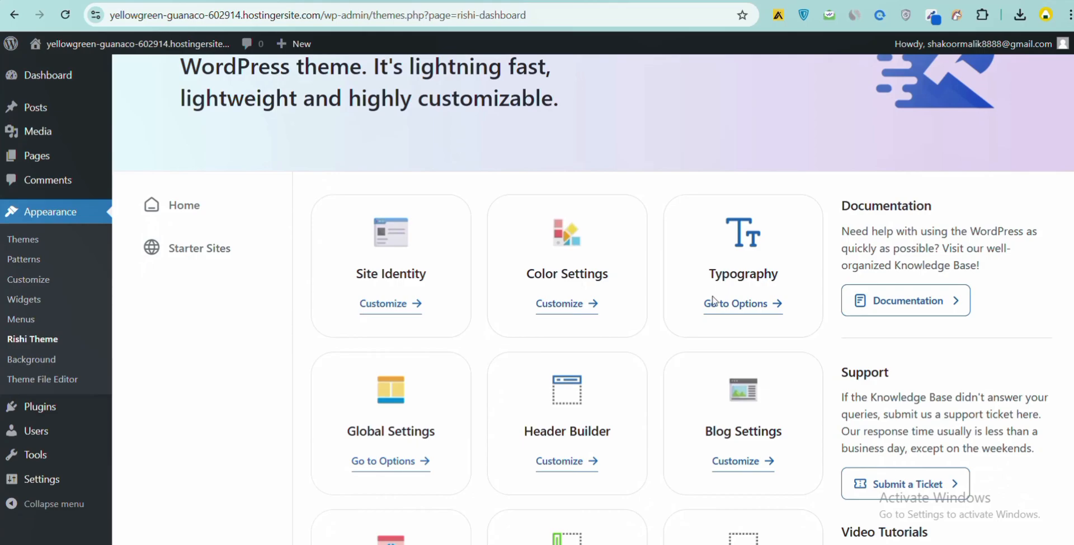
pyautogui.scroll(-2, 713, 300)
pyautogui.scroll(-1, 662, 303)
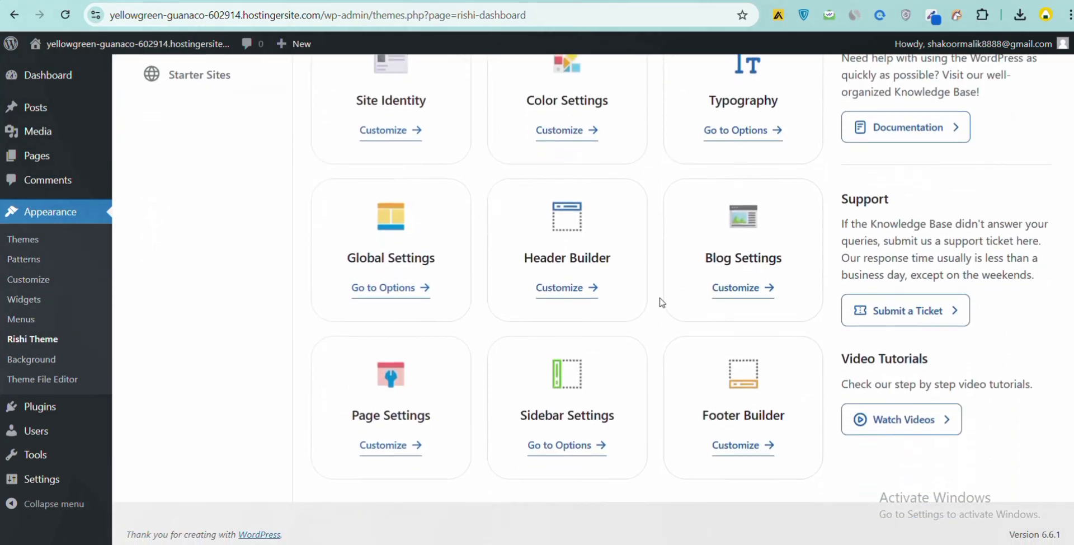
pyautogui.scroll(3, 661, 303)
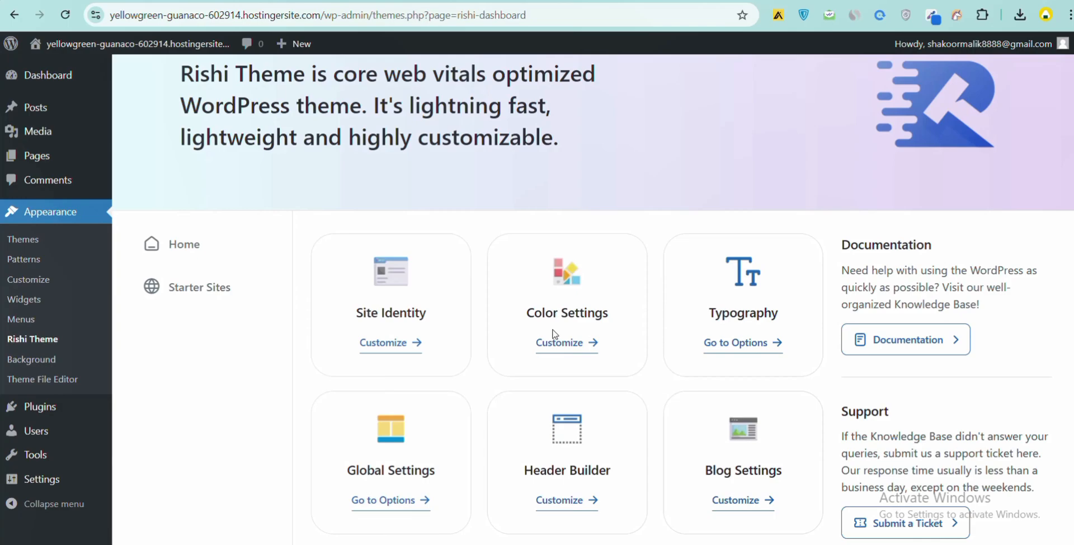
pyautogui.click(214, 288)
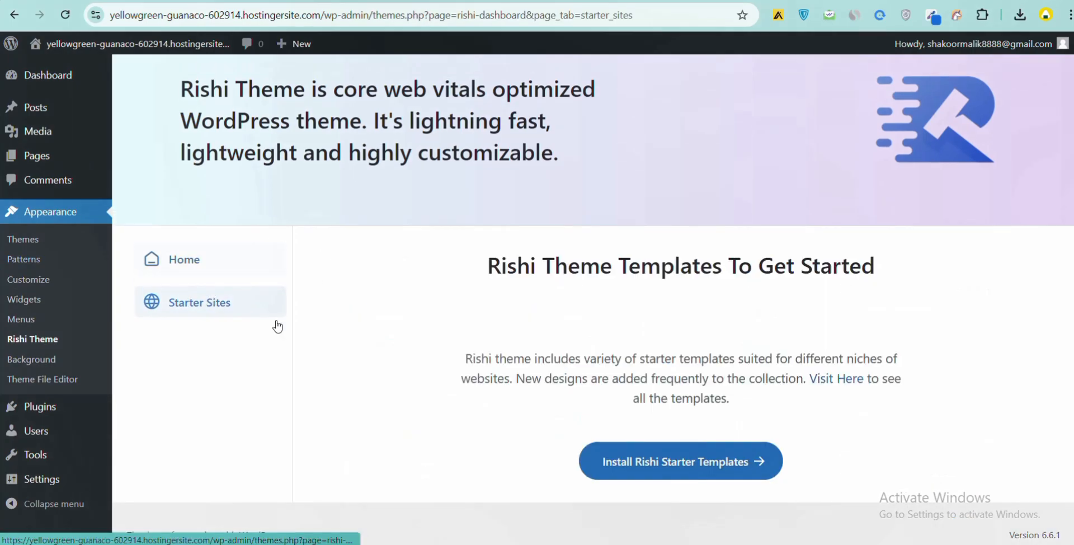
pyautogui.scroll(-3, 498, 391)
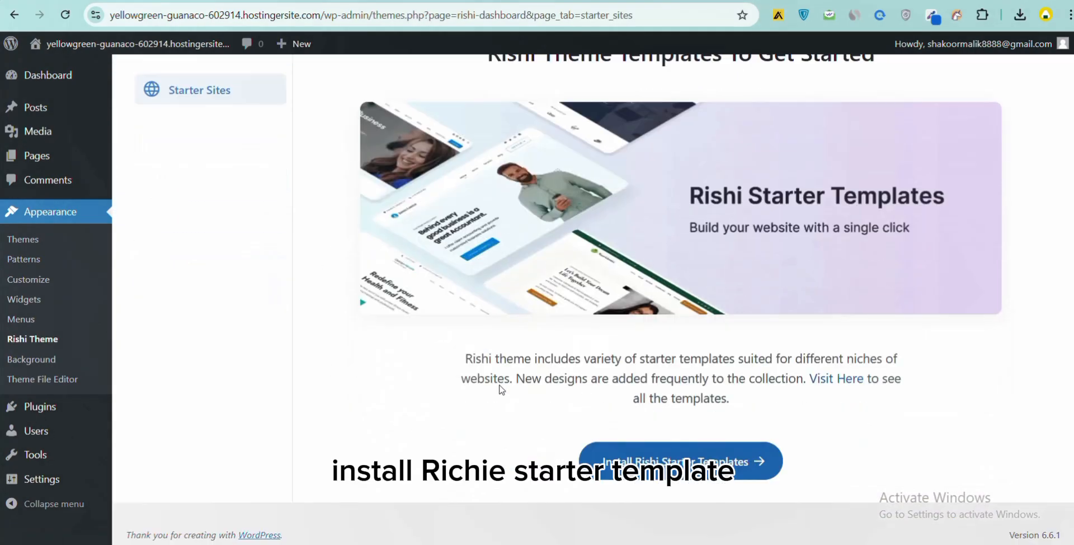
pyautogui.click(614, 464)
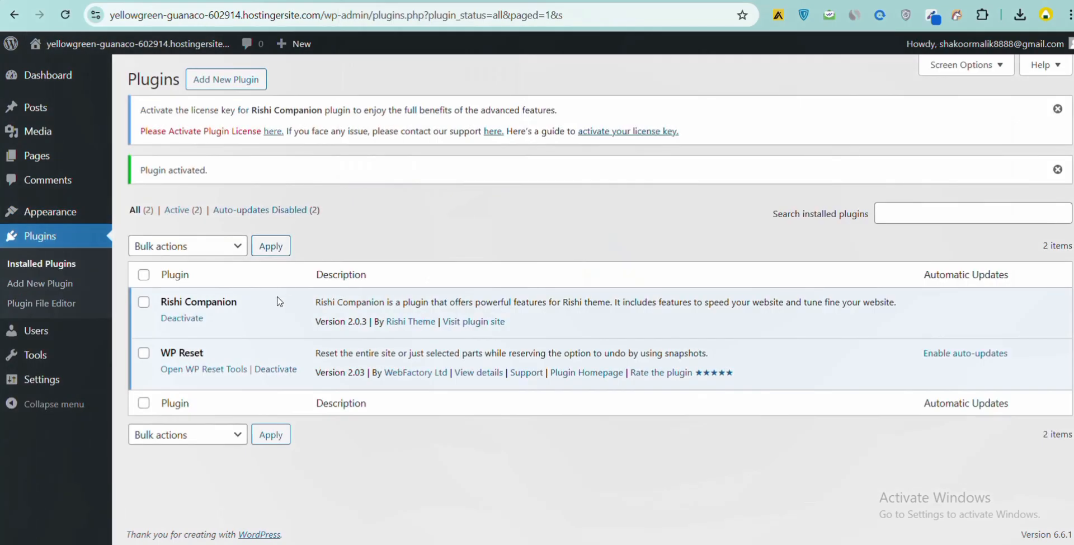
# - Open the Rishi Companion license page, then copy the licence key from the purchase confirmation tab
pyautogui.click(273, 132)
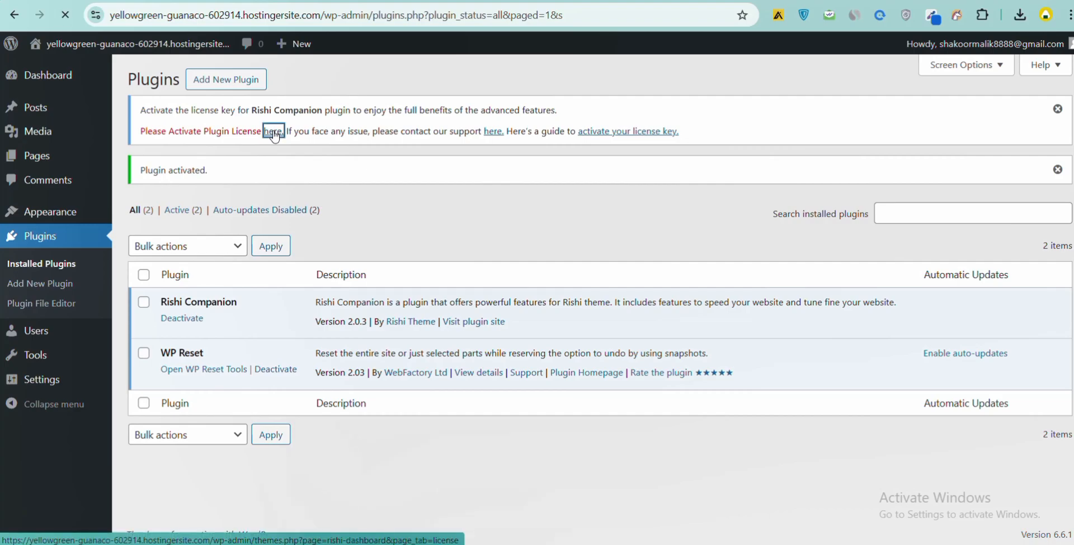
pyautogui.scroll(-3, 320, 433)
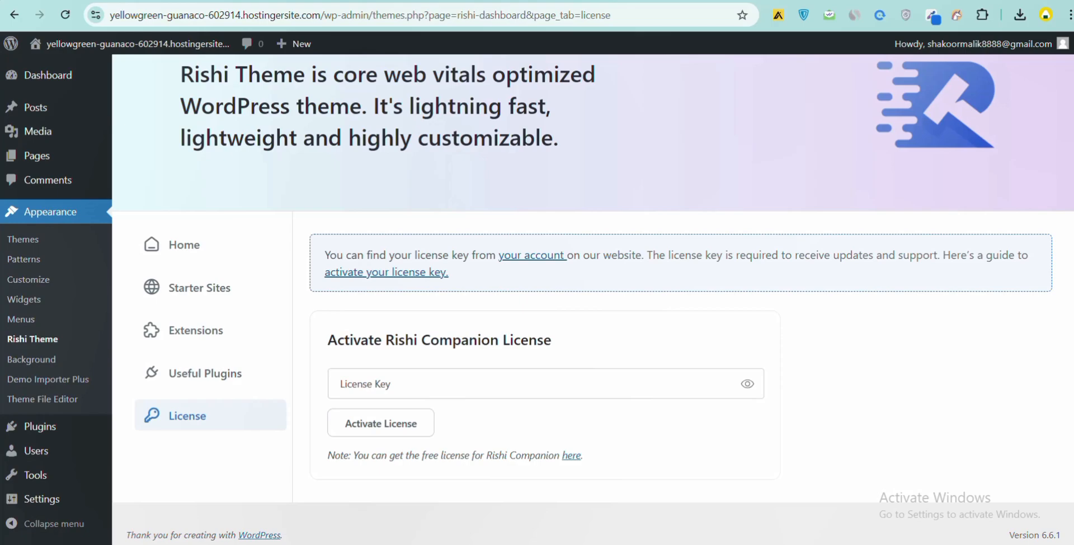
pyautogui.click(240, 0)
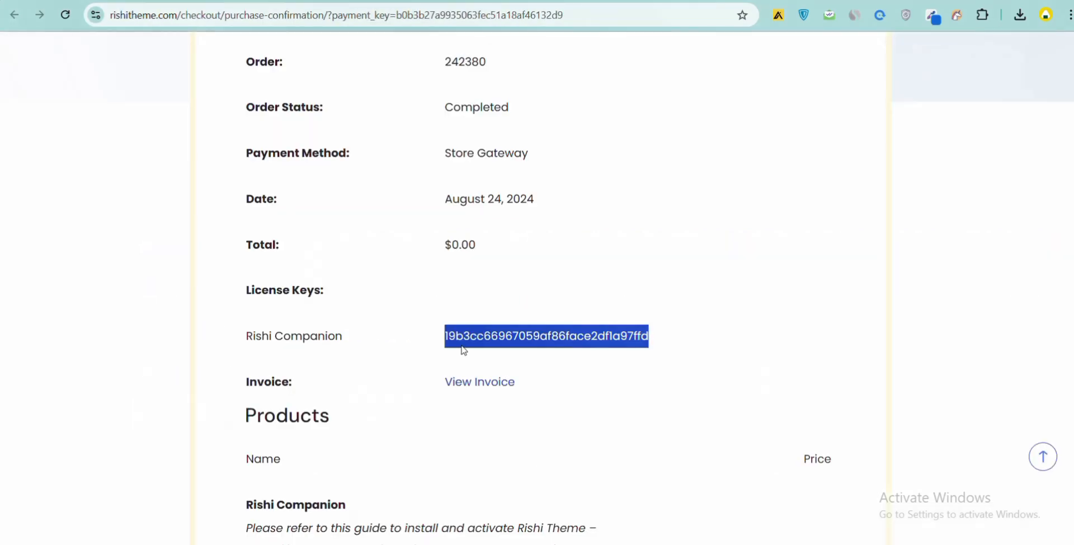
pyautogui.rightClick(475, 334)
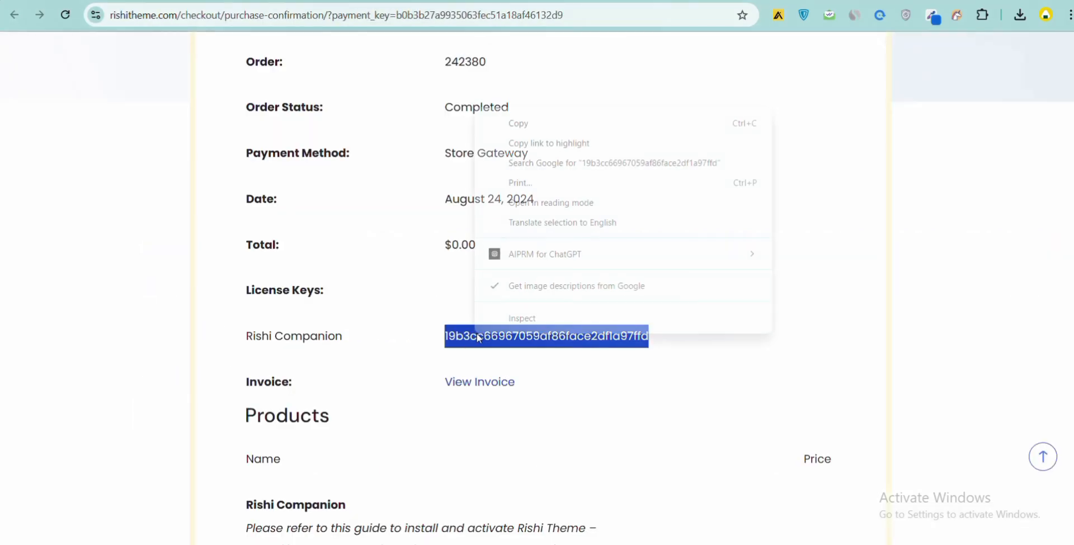
pyautogui.click(524, 135)
# - Paste the licence key into the Rishi Companion License Key field, activate the license, and decline saving the password
pyautogui.hotkey('ctrl', 'Tab')
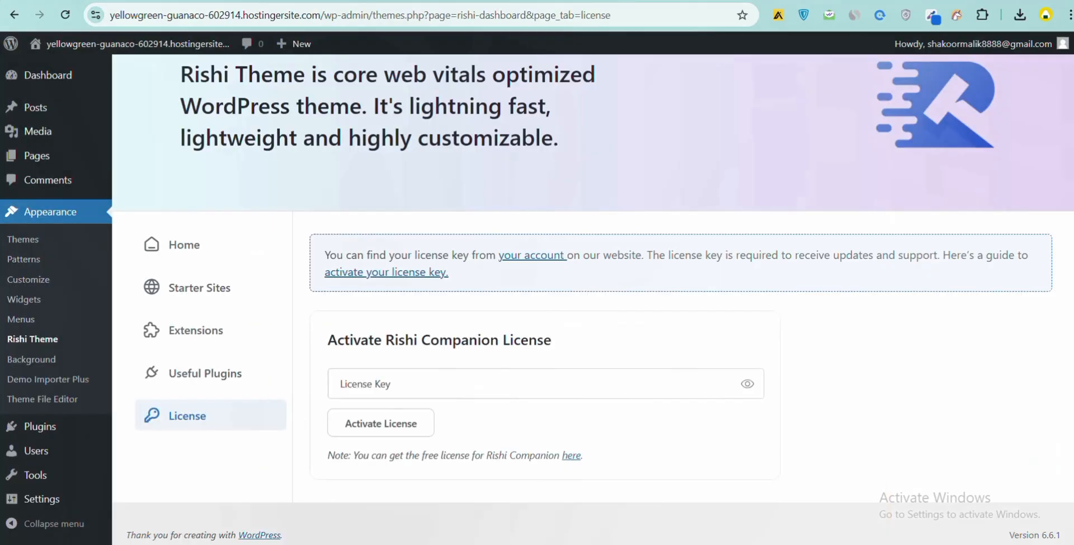
pyautogui.click(389, 383)
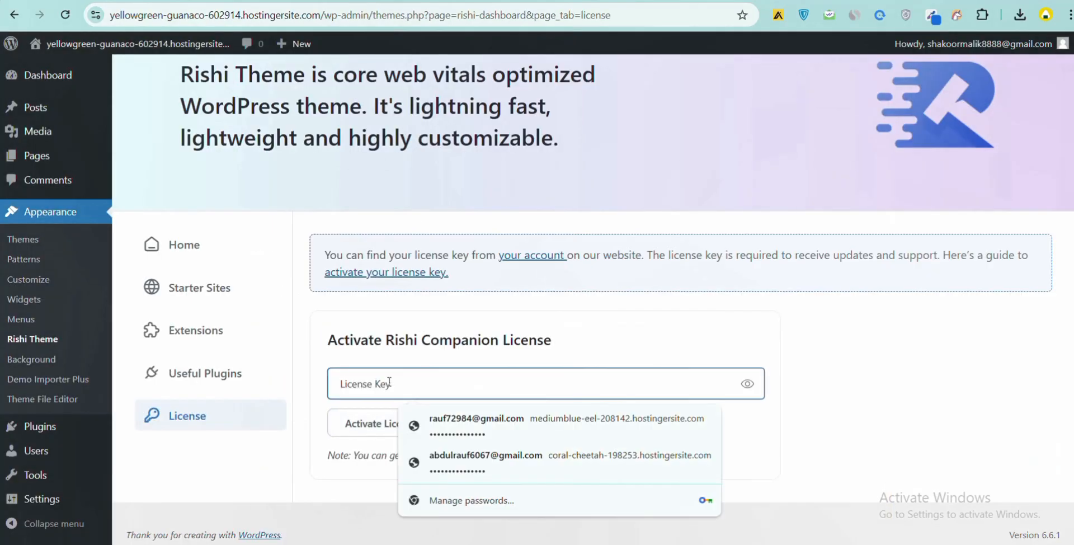
pyautogui.rightClick(389, 384)
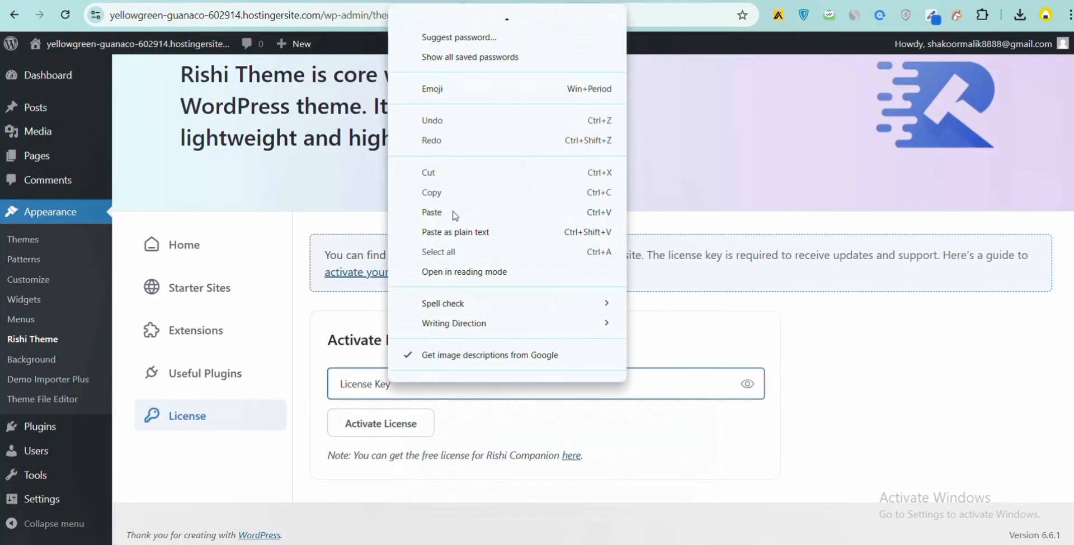
pyautogui.click(453, 206)
pyautogui.click(395, 427)
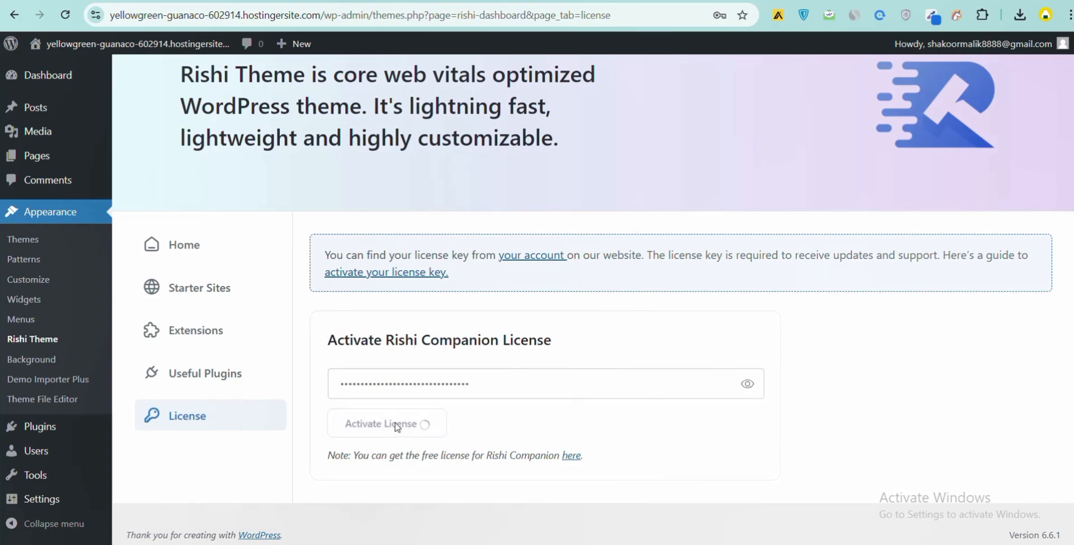
pyautogui.scroll(-1, 397, 426)
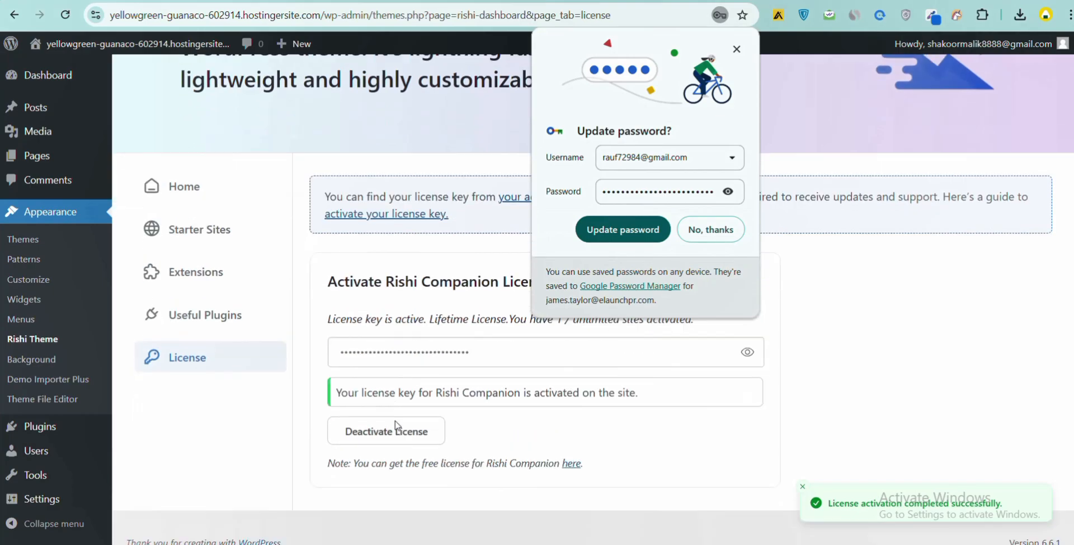
pyautogui.click(703, 229)
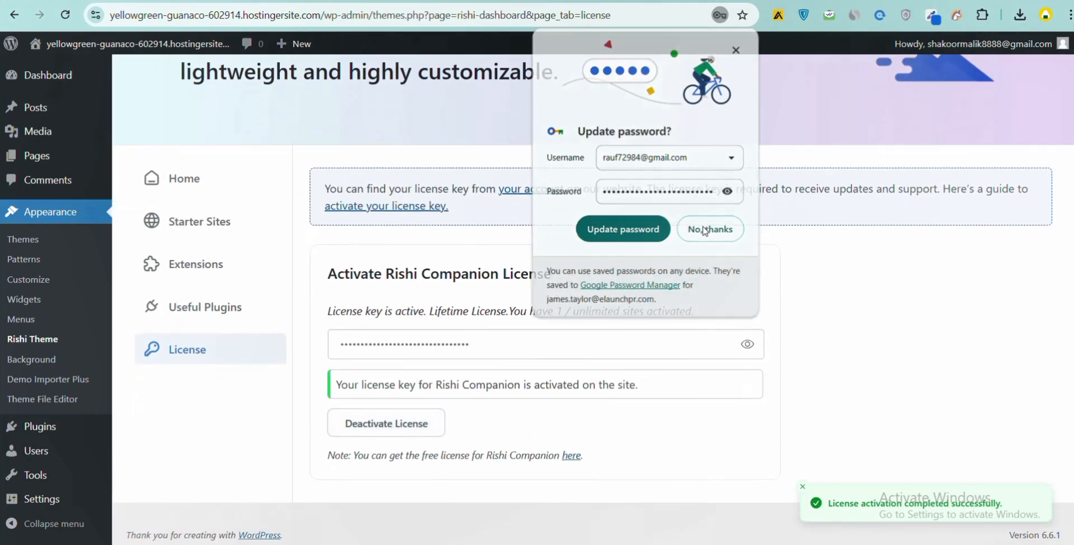
# - Open the Rishi starter templates library from the Starter Sites section
pyautogui.click(238, 324)
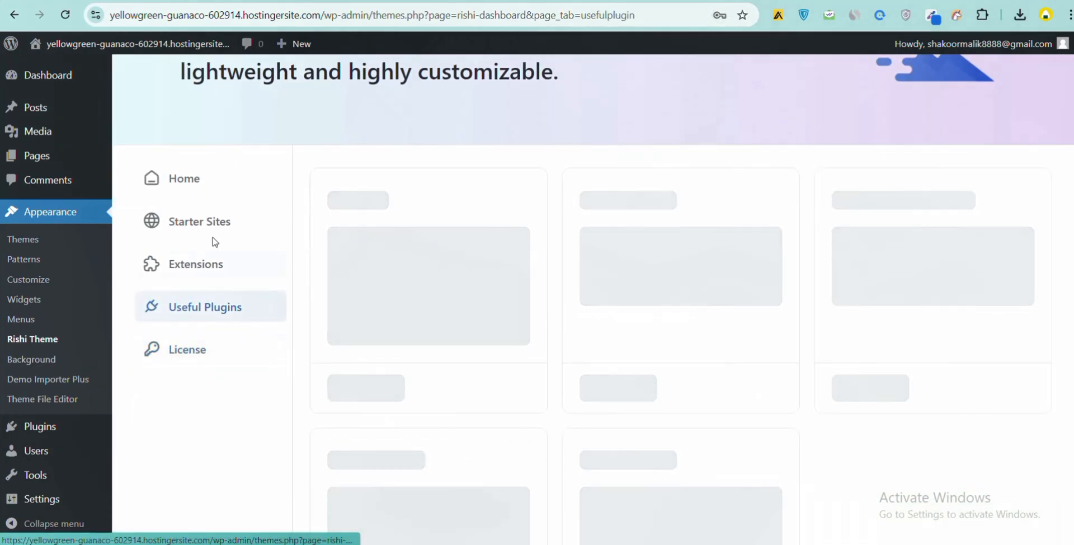
pyautogui.click(218, 266)
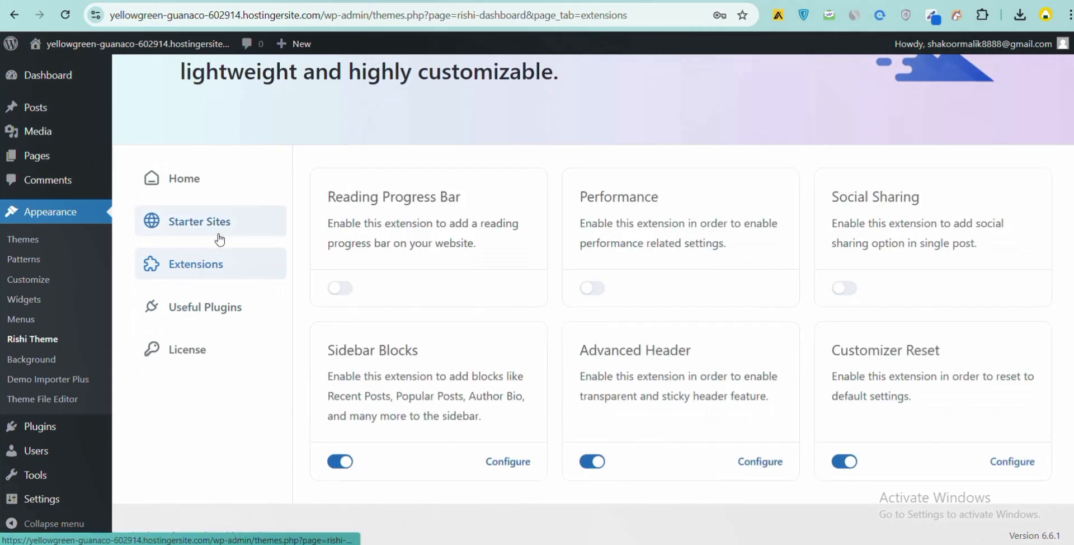
pyautogui.click(218, 223)
pyautogui.scroll(-2, 922, 404)
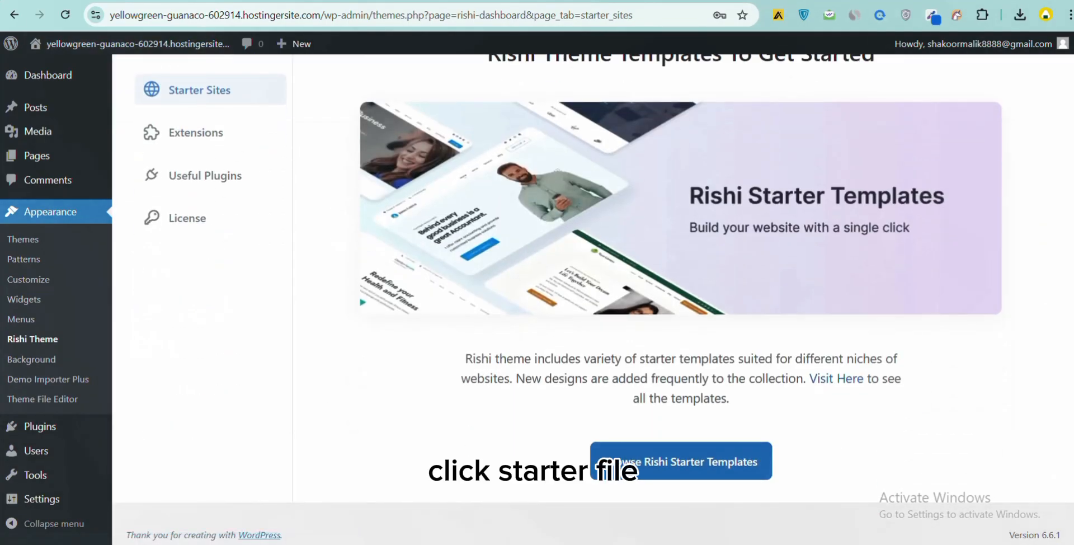
pyautogui.click(680, 461)
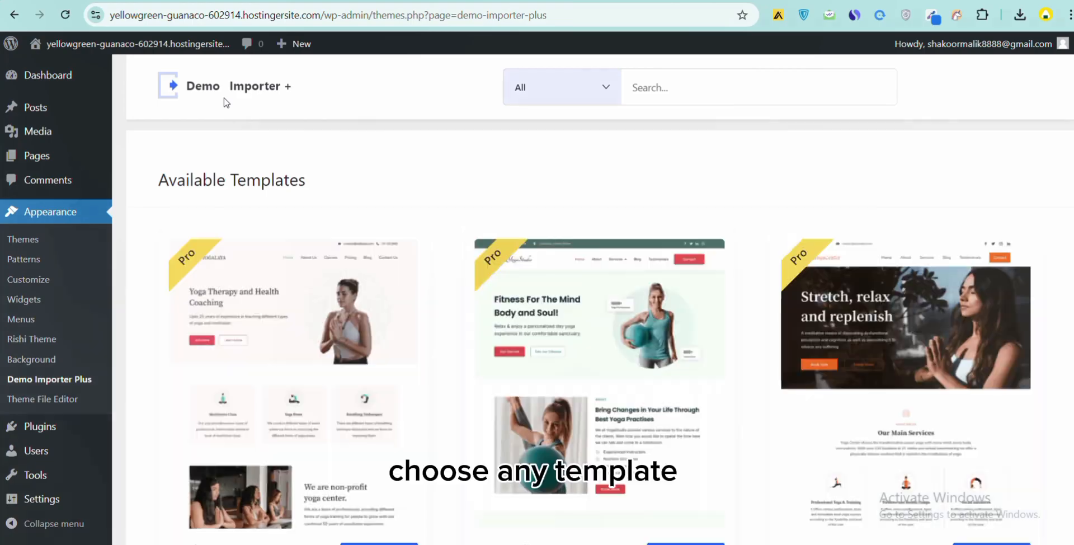
# - Filter the available templates by demo type to show only Free ones
pyautogui.scroll(-1, 244, 156)
pyautogui.scroll(1, 247, 161)
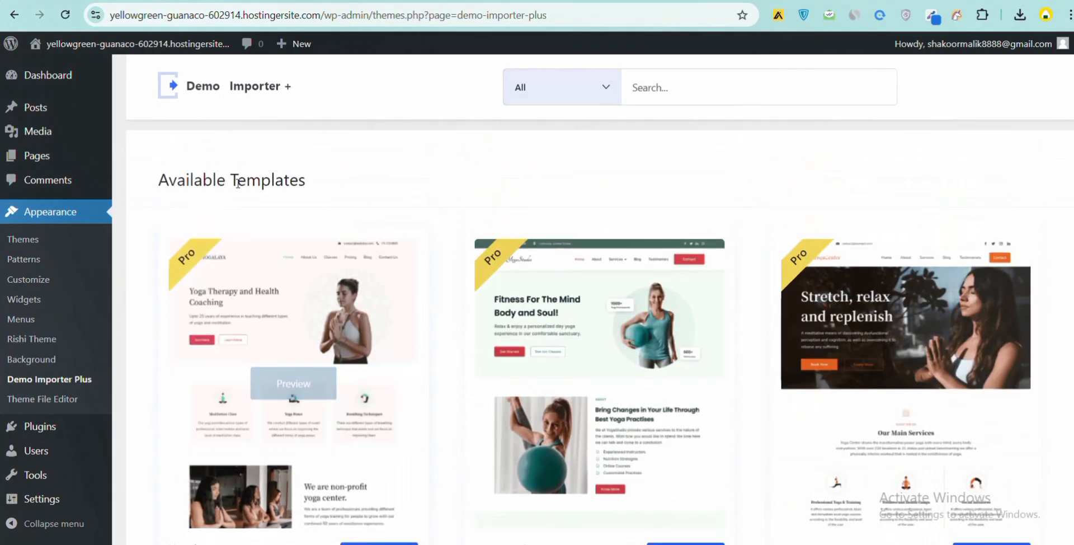
pyautogui.scroll(-3, 285, 159)
pyautogui.scroll(3, 284, 160)
pyautogui.click(527, 87)
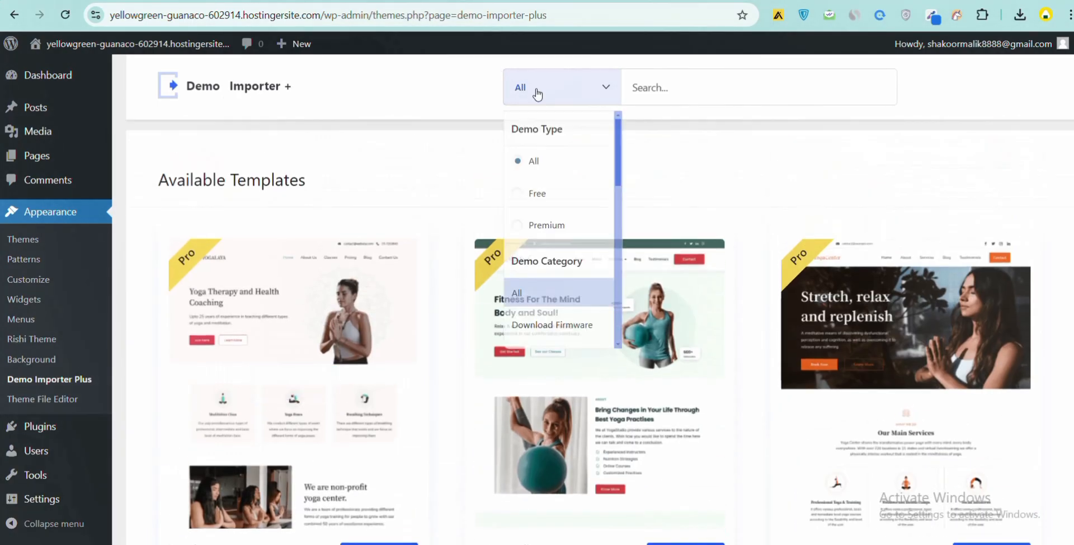
pyautogui.click(537, 192)
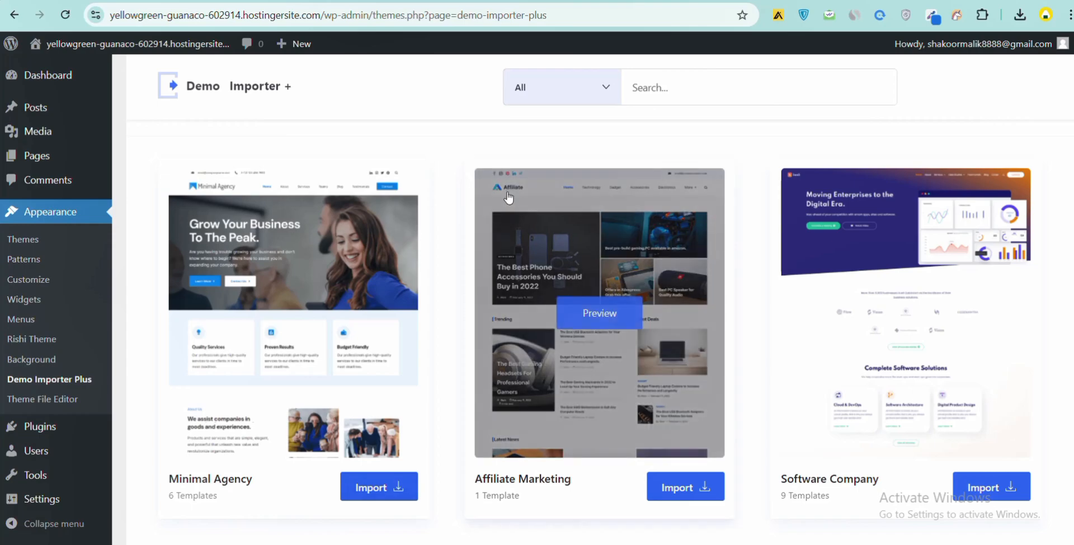
# - Open previews of the Software Company and Magazine templates in new browser tabs
pyautogui.scroll(-1, 643, 268)
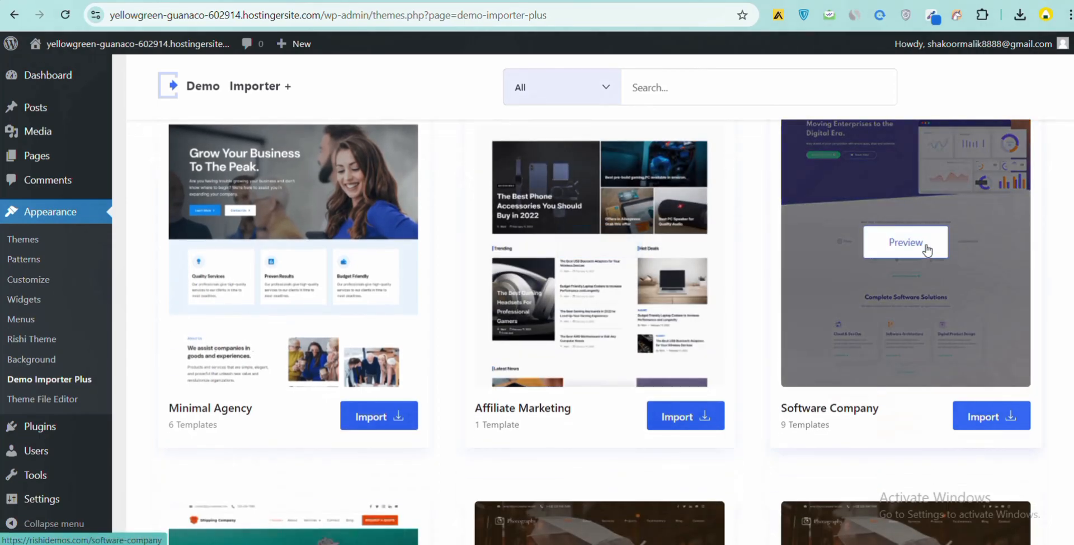
pyautogui.rightClick(928, 250)
pyautogui.click(901, 257)
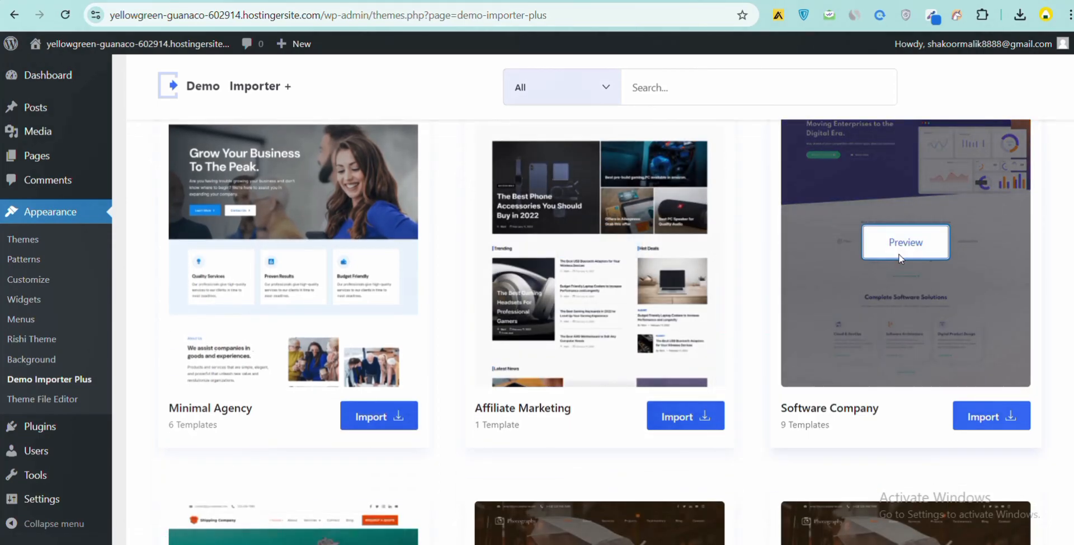
pyautogui.scroll(-3, 820, 194)
pyautogui.scroll(-4, 820, 194)
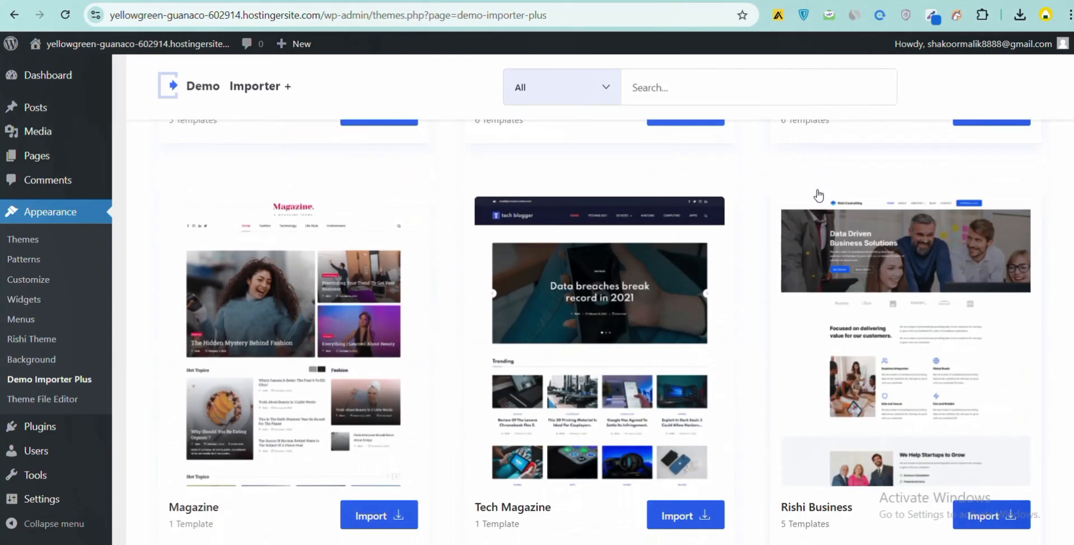
pyautogui.scroll(-2, 818, 195)
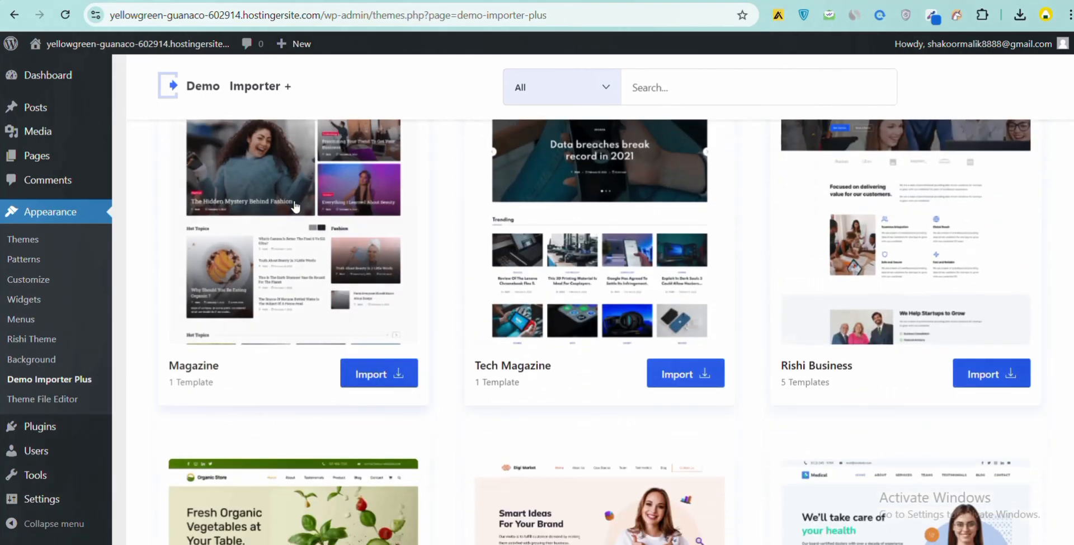
pyautogui.rightClick(304, 211)
pyautogui.click(336, 220)
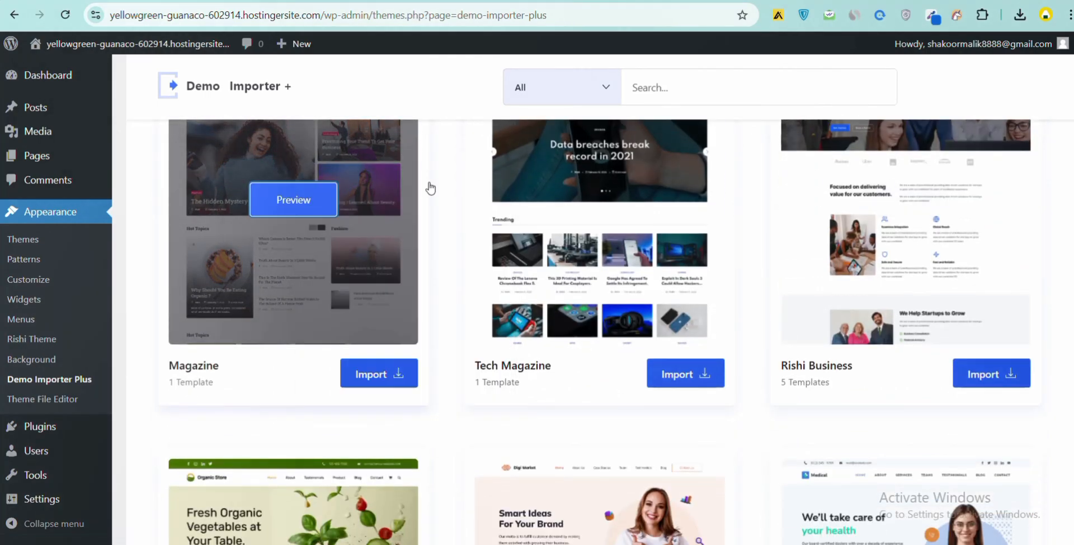
# - Switch to the Software Company demo tab and scroll through its page
pyautogui.scroll(2, 417, 173)
pyautogui.click(418, 1)
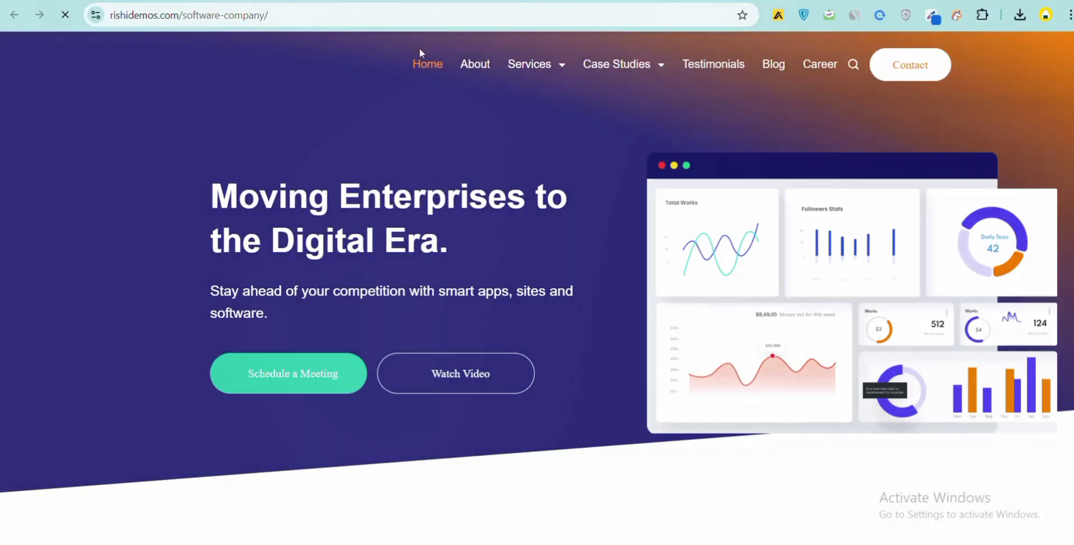
pyautogui.scroll(-15, 575, 193)
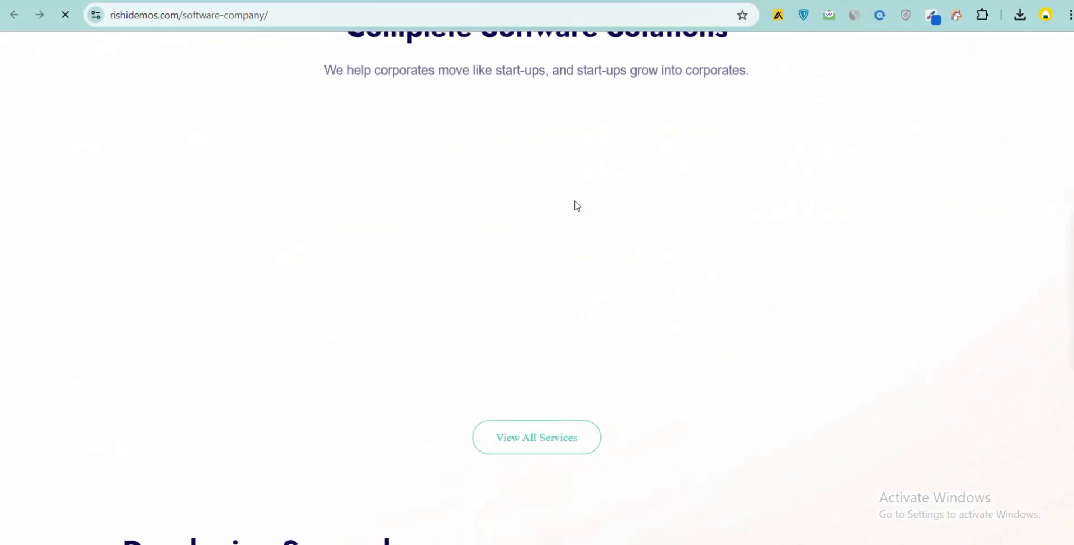
pyautogui.scroll(15, 576, 204)
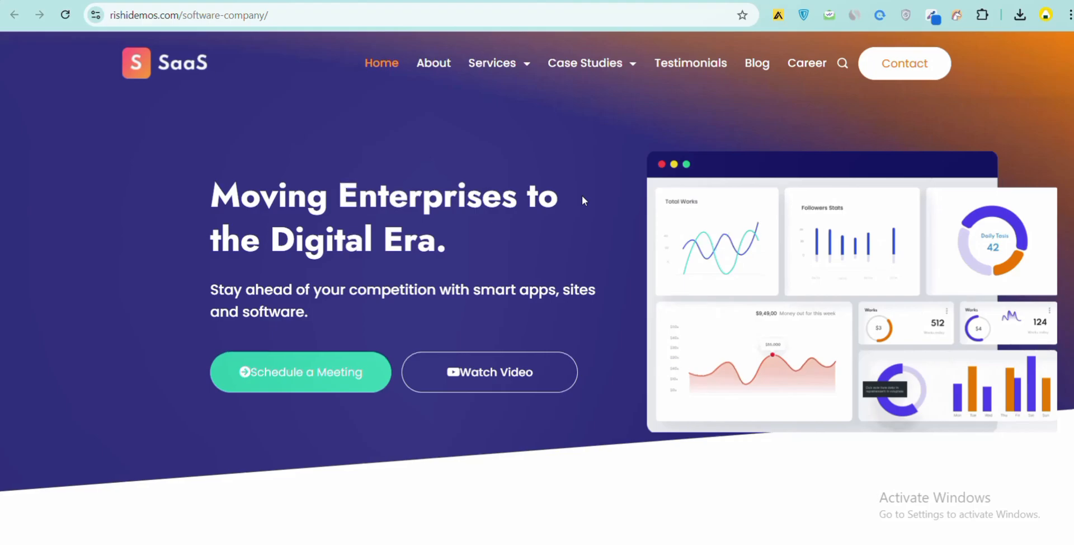
pyautogui.scroll(-15, 417, 464)
pyautogui.scroll(-15, 418, 456)
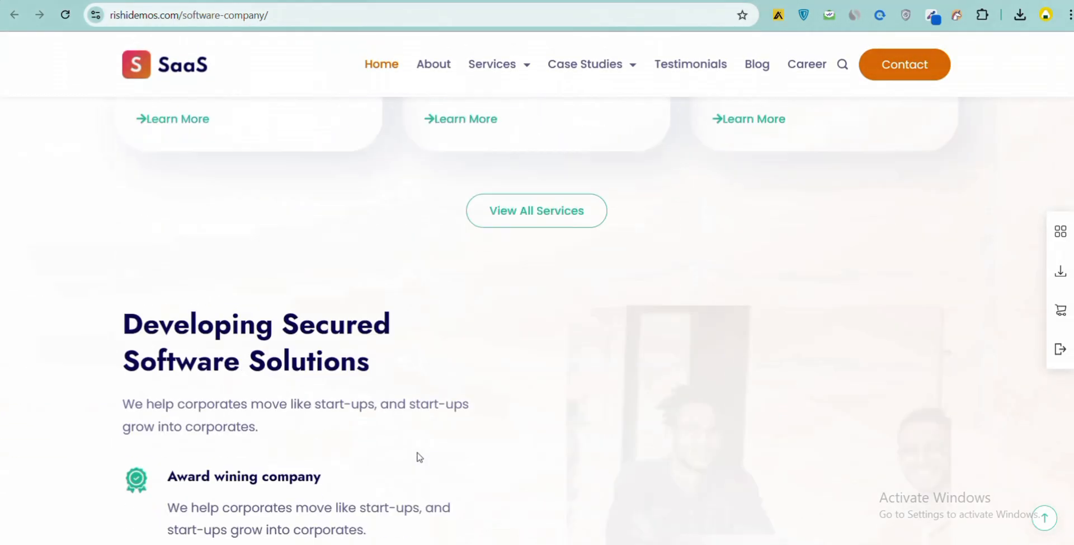
# - Finish scrolling the Software Company demo, then open the Magazine template's import page in the demo importer
pyautogui.scroll(-5, 418, 456)
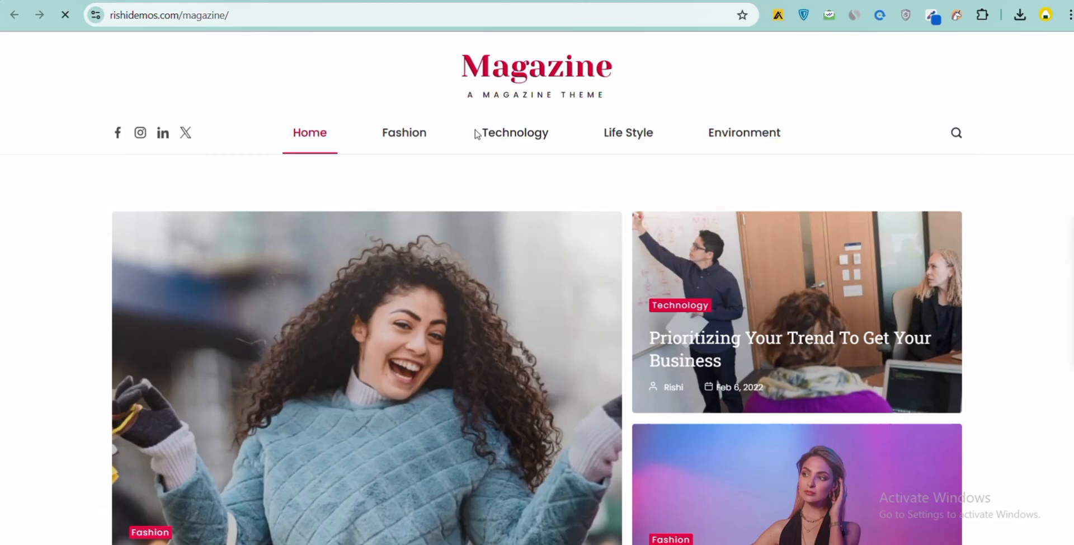
pyautogui.scroll(-15, 478, 167)
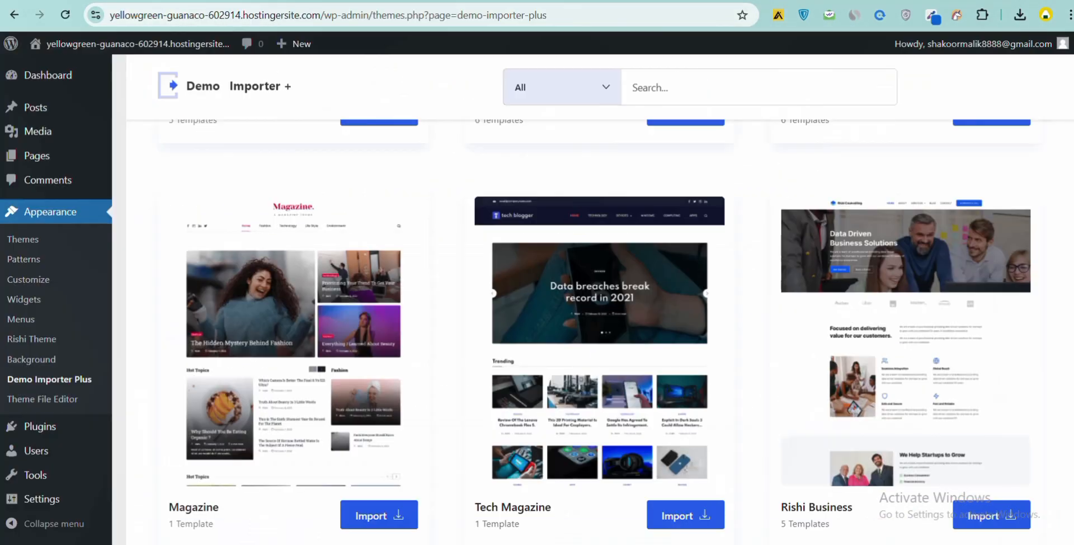
pyautogui.scroll(-4, 683, 406)
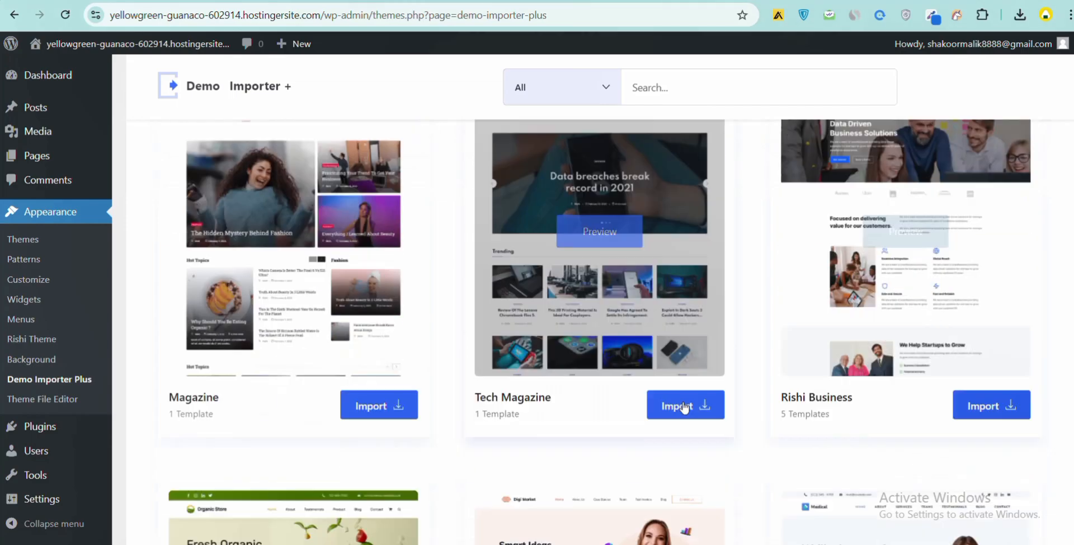
pyautogui.scroll(1, 693, 394)
pyautogui.scroll(1, 704, 395)
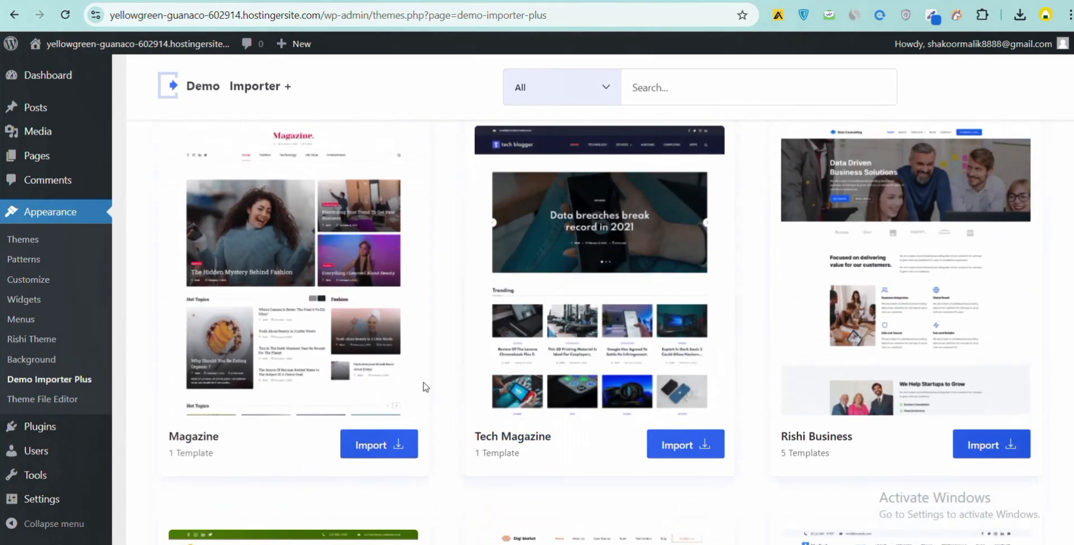
pyautogui.click(399, 445)
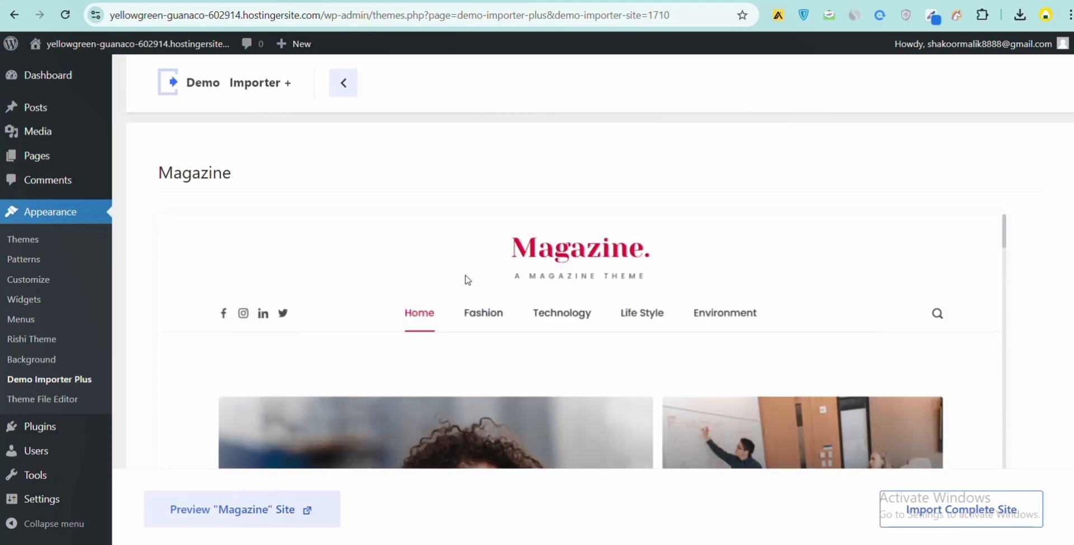
# - Open the site's front end in a new browser tab from the admin bar
pyautogui.scroll(-4, 467, 280)
pyautogui.scroll(4, 463, 280)
pyautogui.moveTo(114, 44)
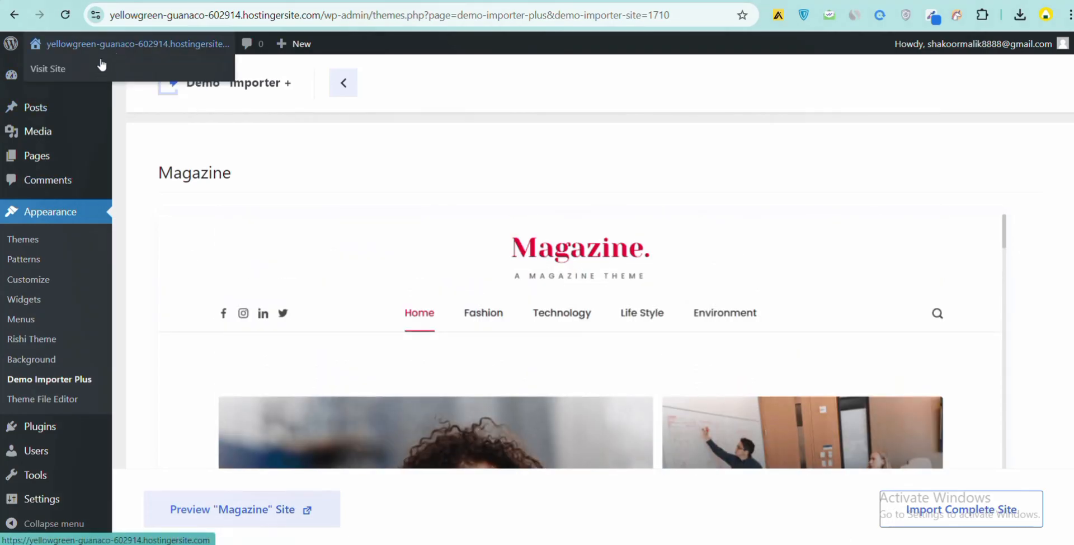
pyautogui.rightClick(94, 68)
pyautogui.click(128, 78)
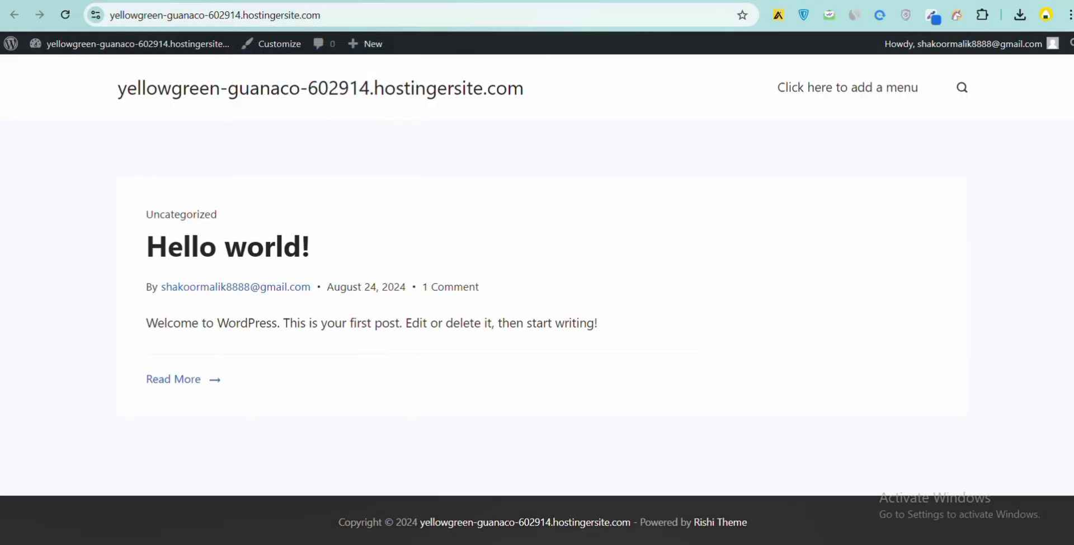
# - Import the complete Magazine site with Delete Previously Imported Site enabled alongside the default import options
pyautogui.hotkey('ctrl', 'shift', 'Tab')
pyautogui.click(942, 518)
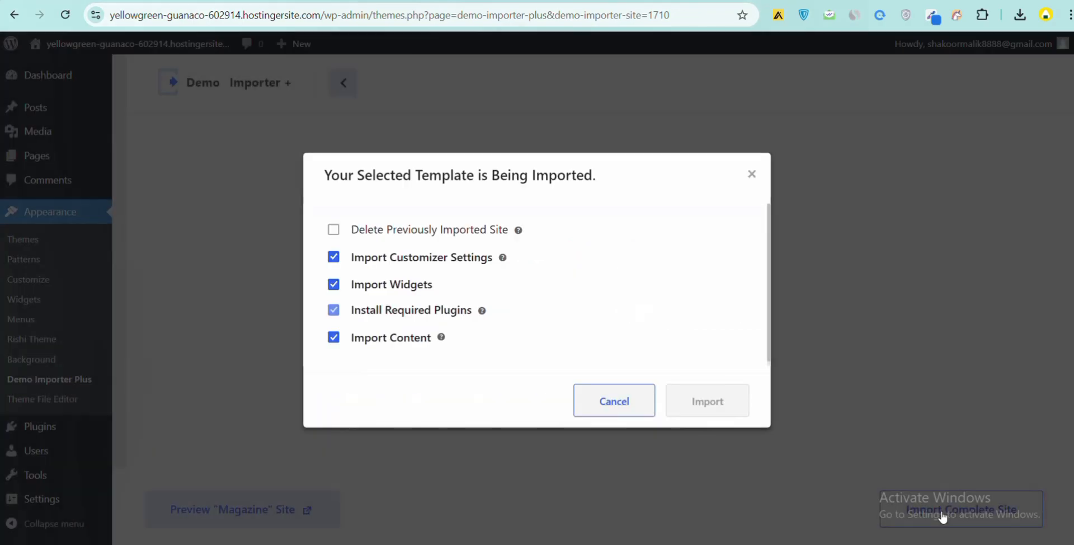
pyautogui.click(465, 234)
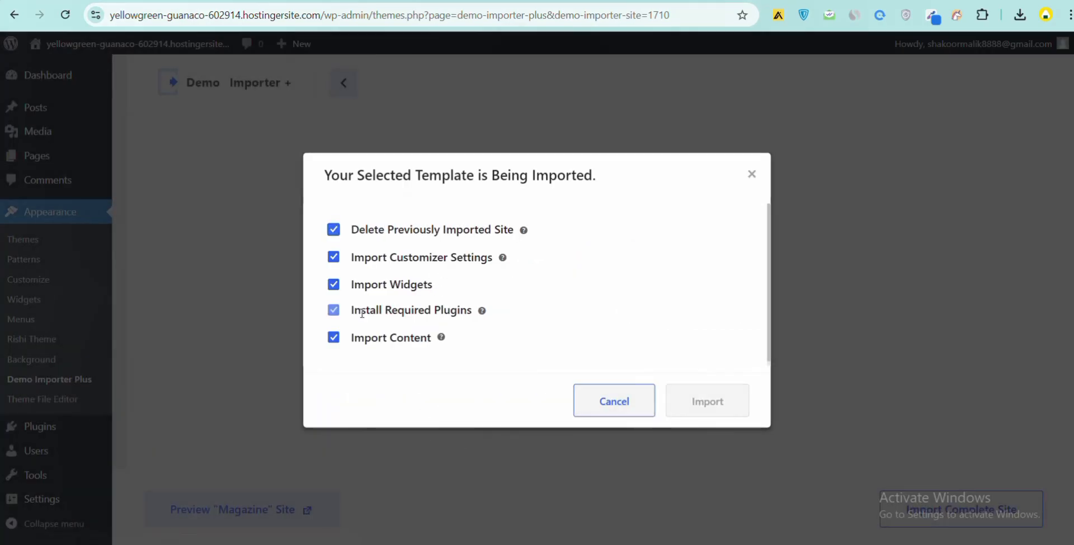
pyautogui.click(334, 310)
pyautogui.click(334, 310)
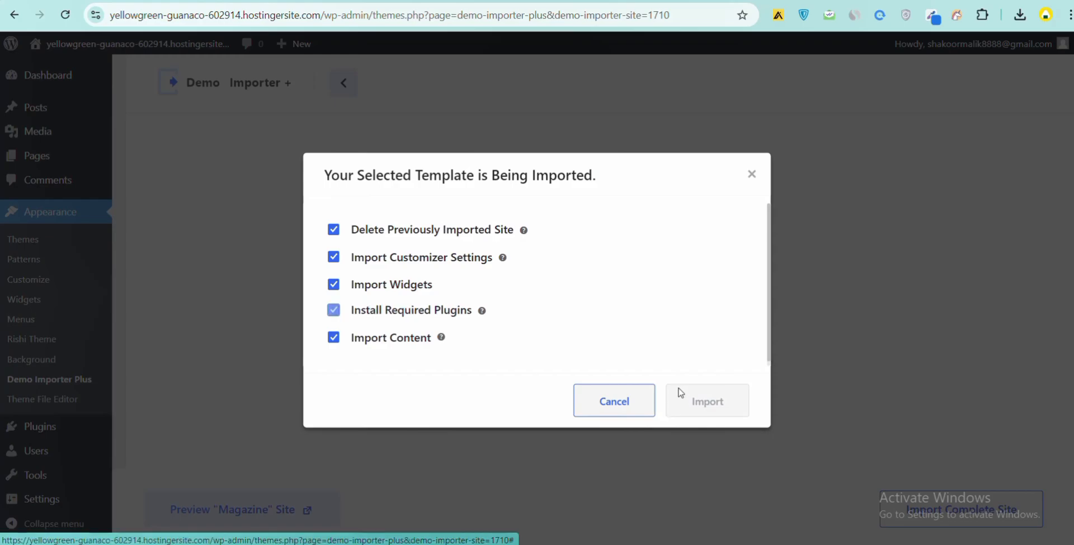
pyautogui.click(683, 404)
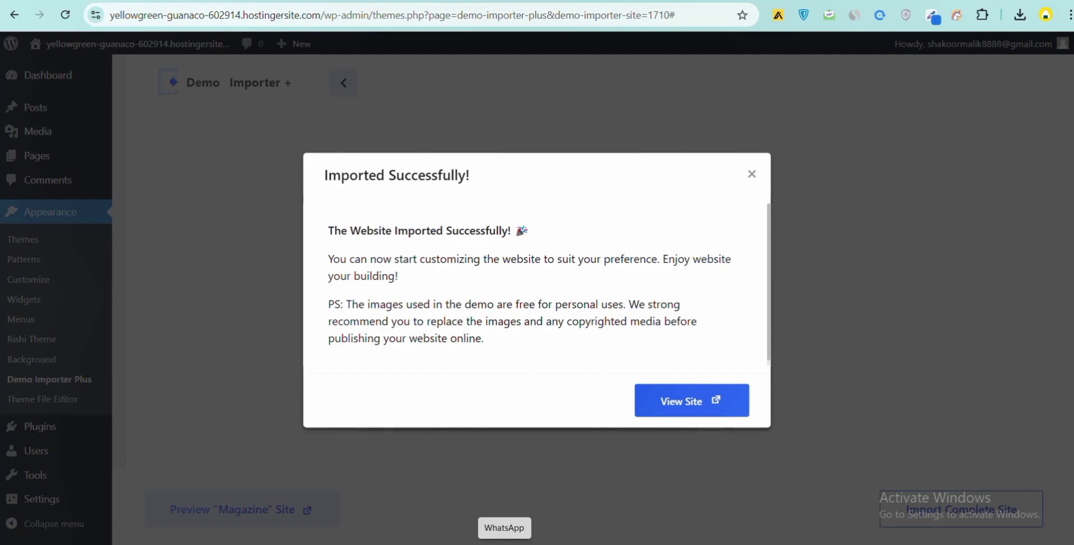
# - Reload the site's front-end tab and scroll through the imported Magazine homepage
pyautogui.click(366, 1)
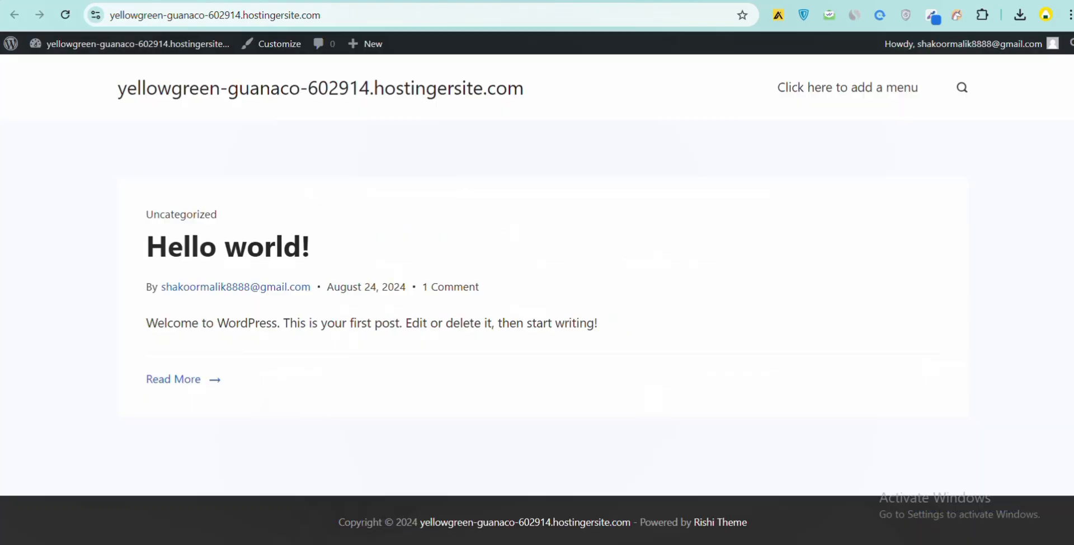
pyautogui.click(63, 15)
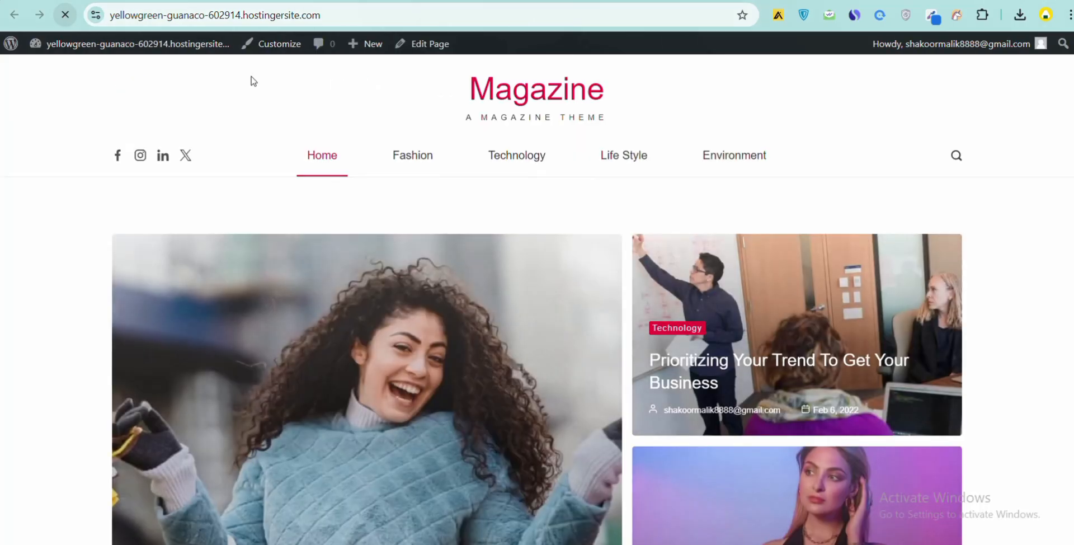
pyautogui.scroll(-10, 484, 190)
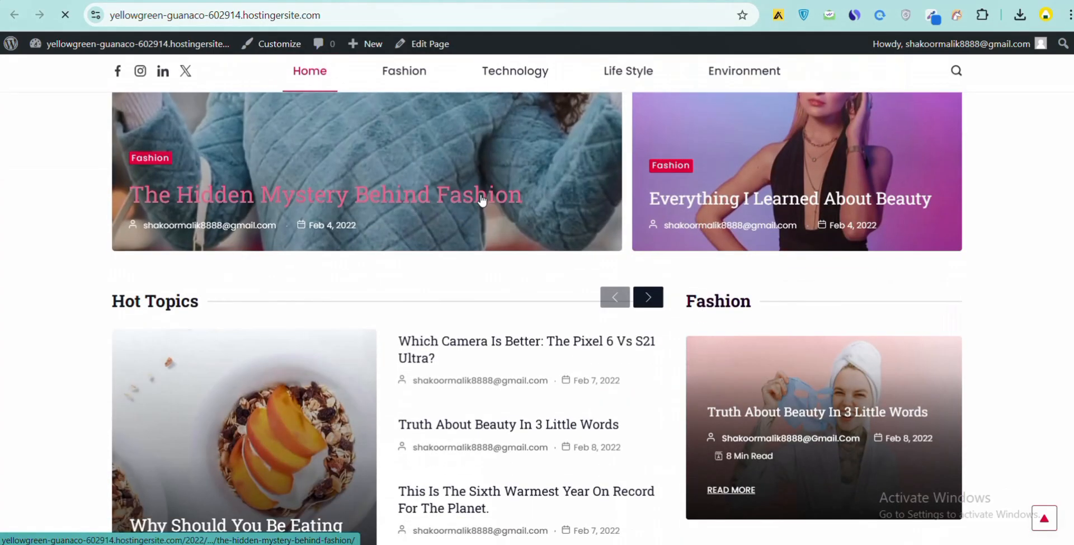
pyautogui.scroll(-15, 475, 207)
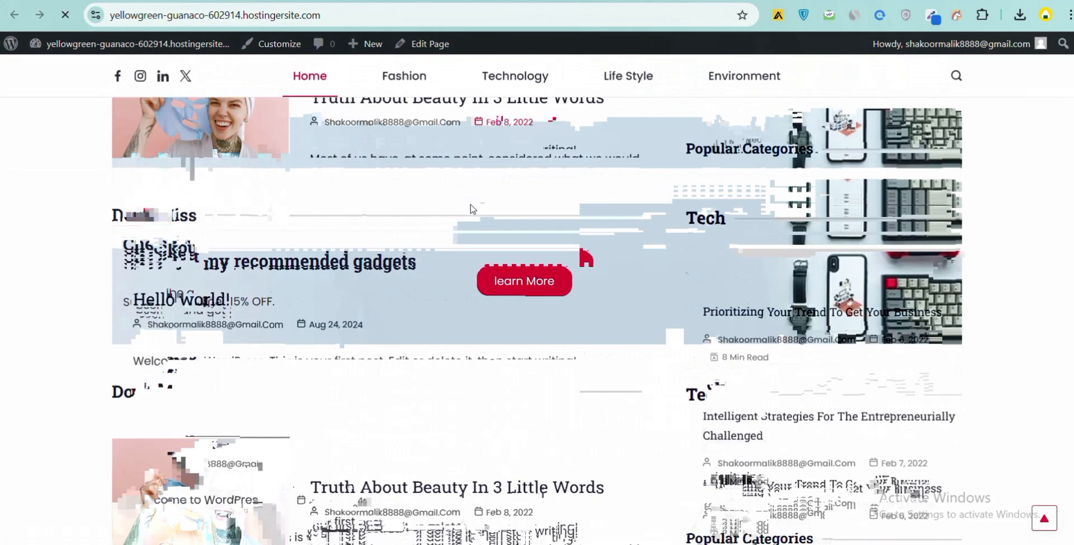
pyautogui.scroll(-4, 473, 209)
pyautogui.scroll(10, 470, 268)
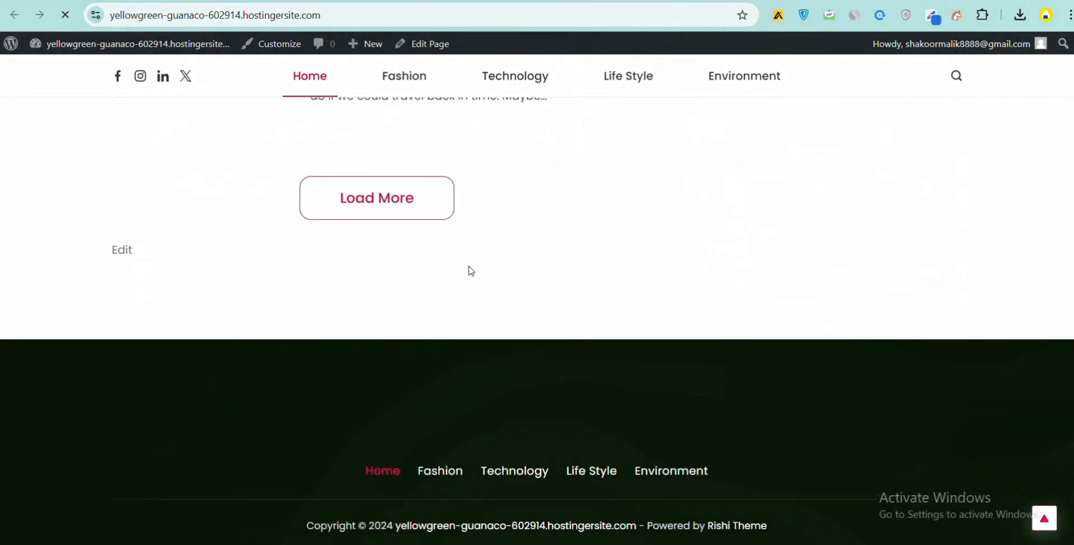
pyautogui.scroll(15, 472, 269)
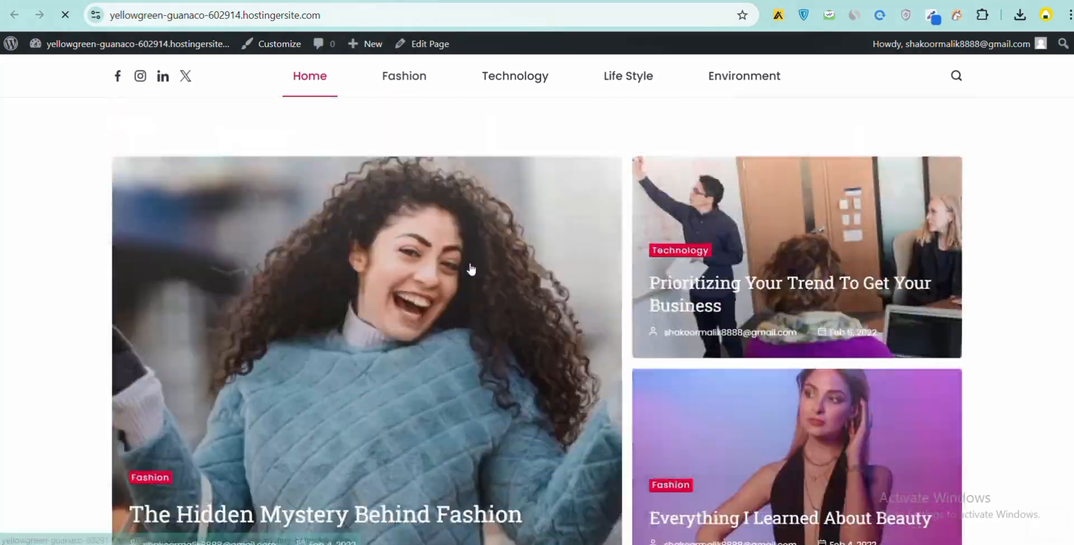